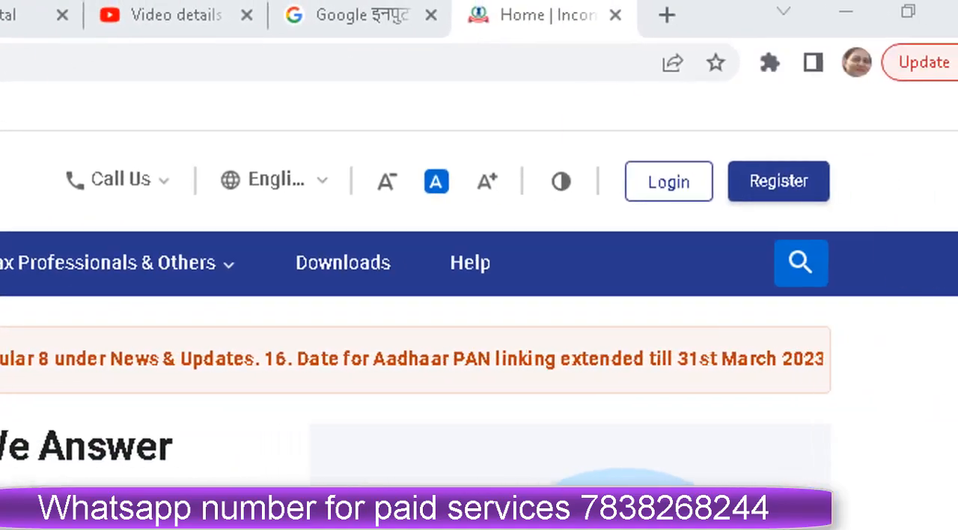
Open the income tax portal's login and view the Form 26AS page for assessment year 2022-23.
click(667, 193)
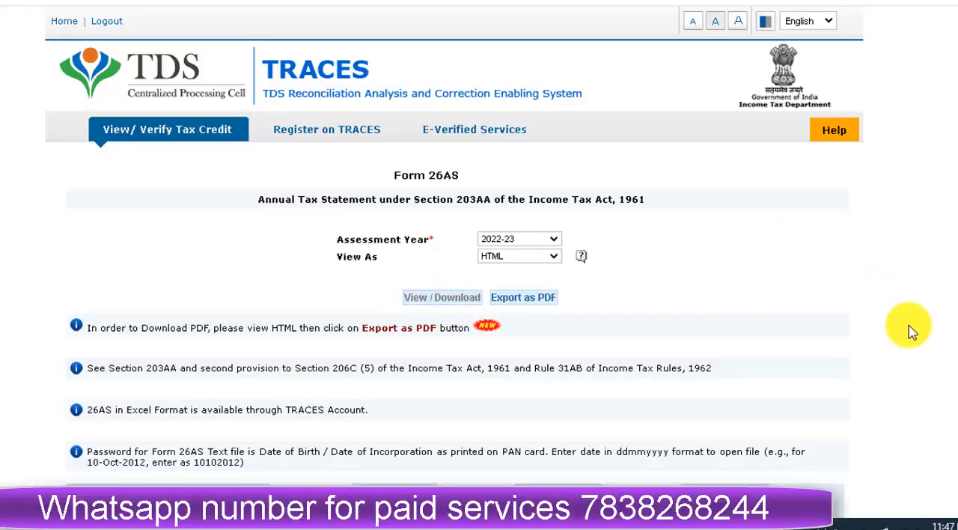
scroll(911, 331, down, 10)
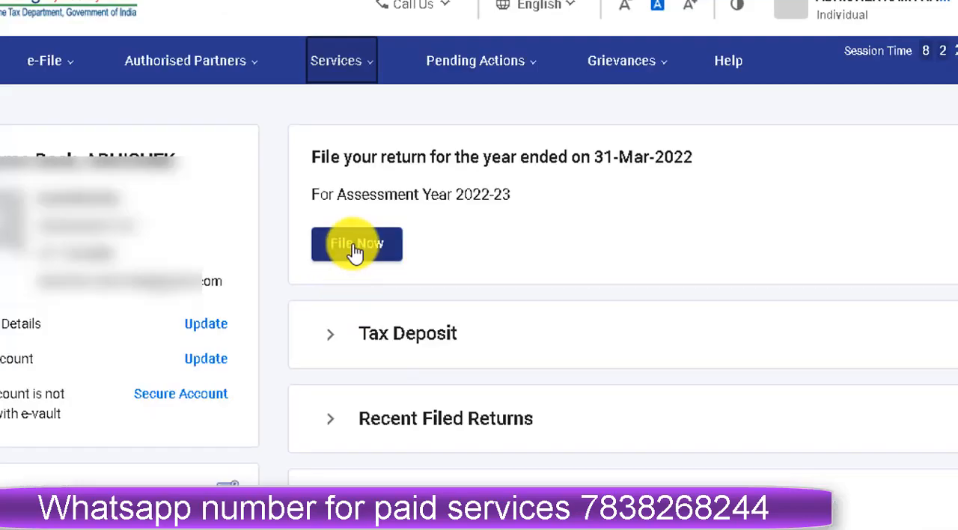
Start filing an income tax return for assessment year 2022-23 (Current A.Y.) in Online mode.
click(361, 247)
click(259, 258)
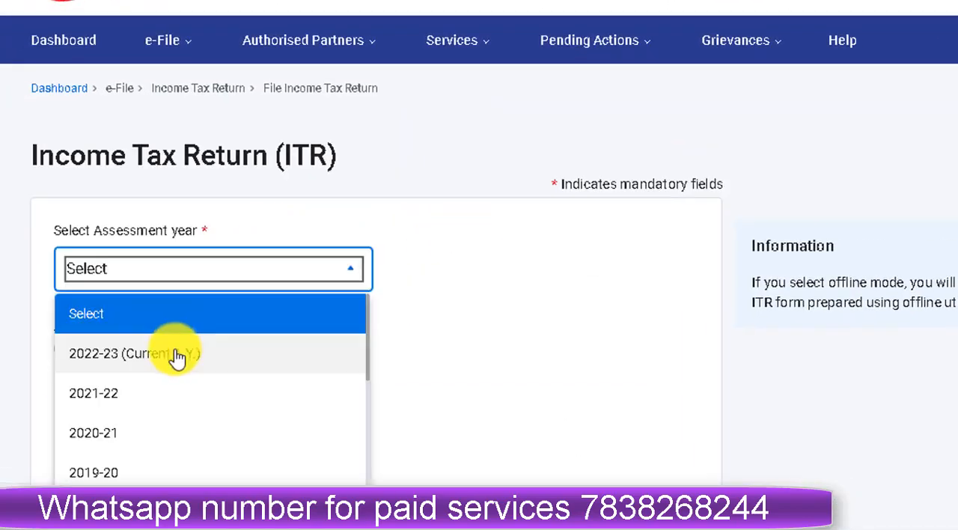
click(177, 358)
click(62, 349)
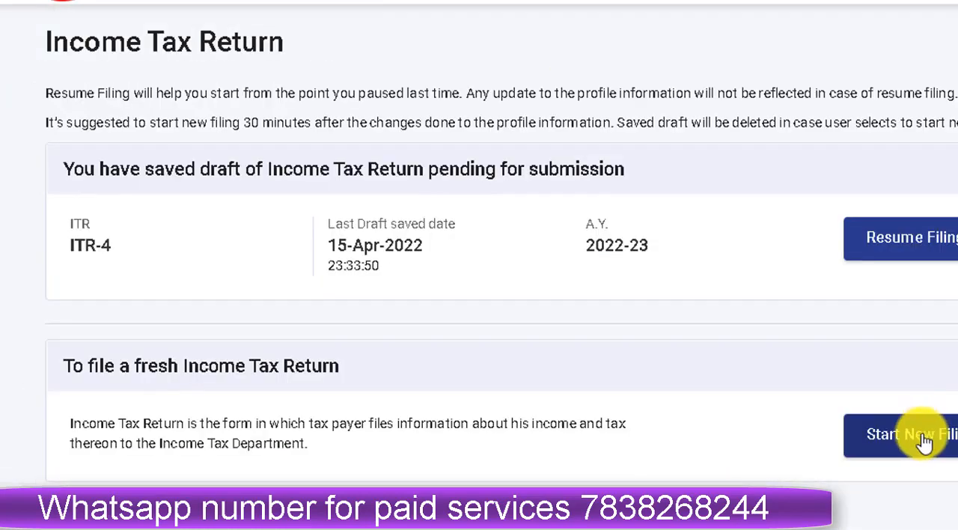
click(922, 441)
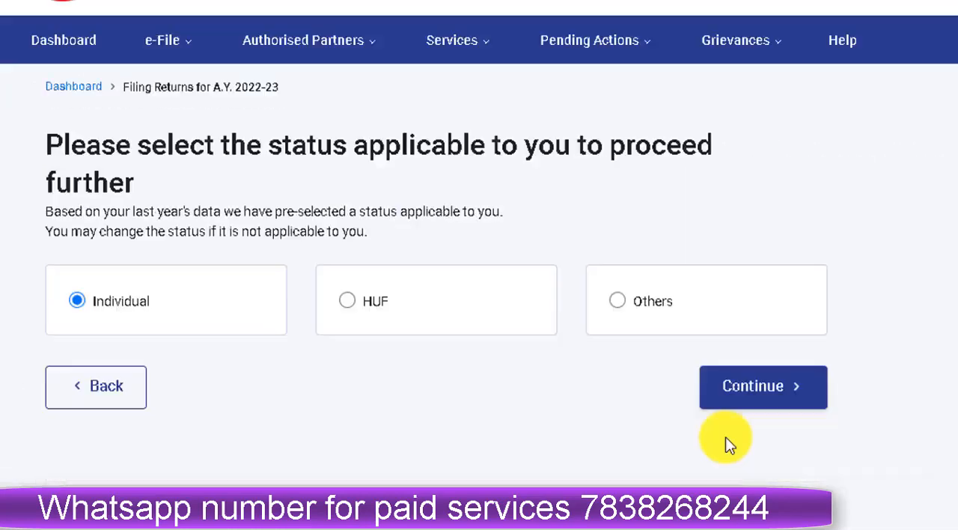
Continue with the Individual status and proceed with the ITR-1 form.
click(740, 390)
click(567, 336)
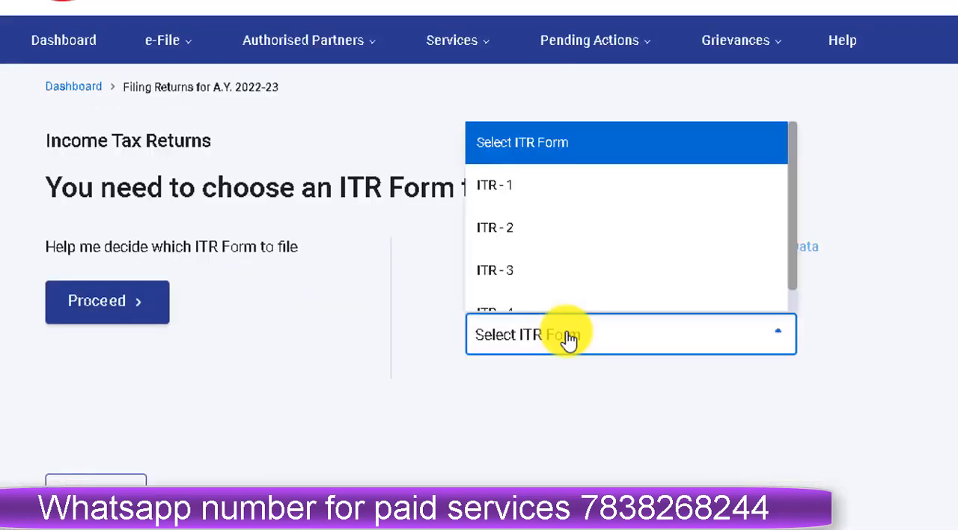
click(514, 196)
scroll(540, 461, down, 2)
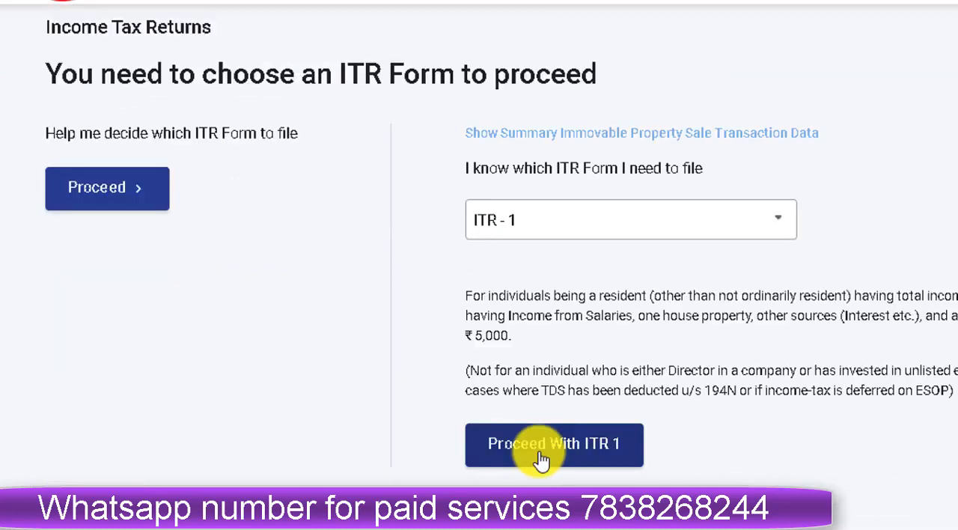
click(541, 461)
Begin the ITR-1 return, giving taxable income more than the basic exemption limit as the filing reason, and continue to the return summary.
click(252, 480)
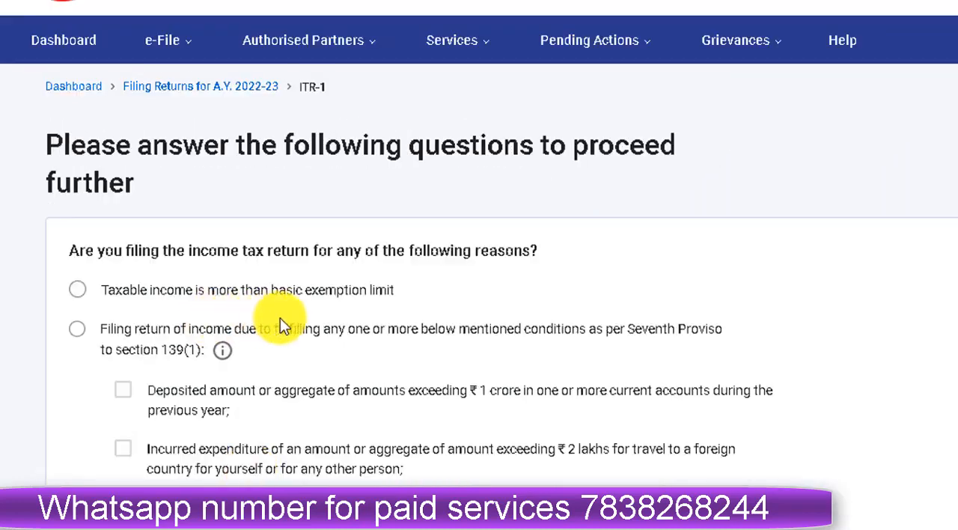
click(79, 291)
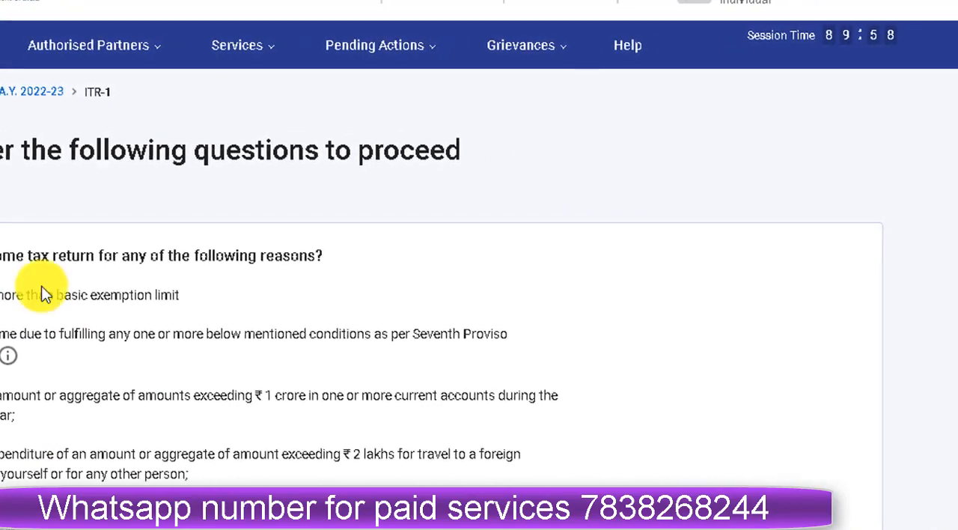
scroll(258, 295, down, 4)
click(823, 348)
click(430, 322)
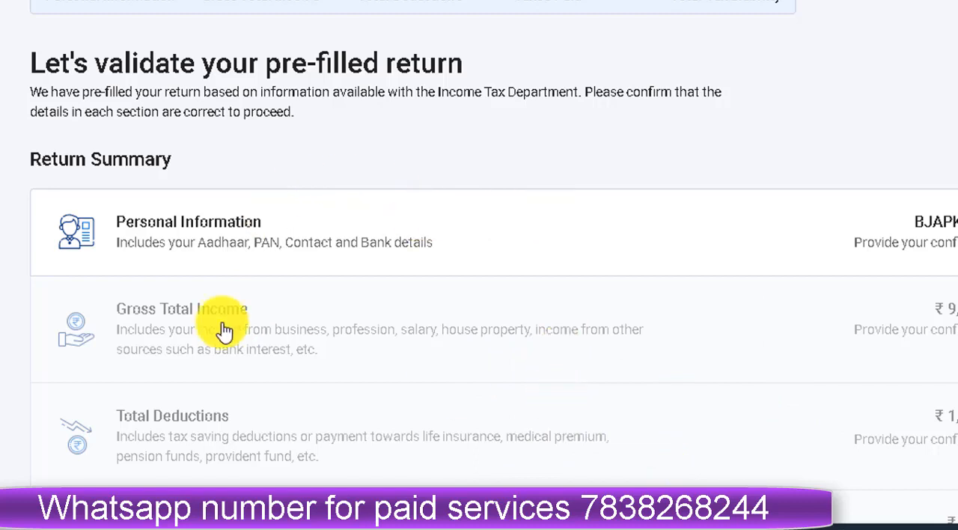
Open the Personal Information section and set the nature of employment to Others.
click(557, 235)
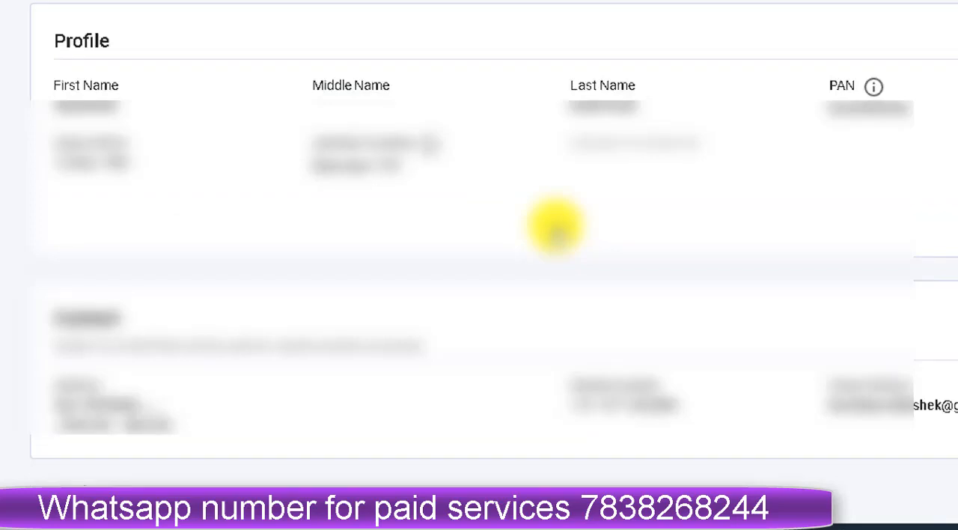
scroll(557, 235, down, 10)
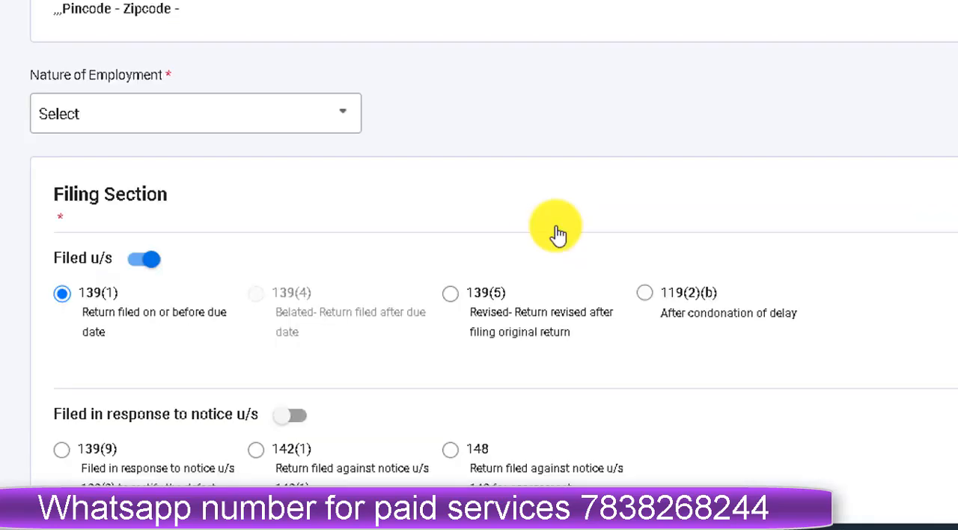
click(342, 120)
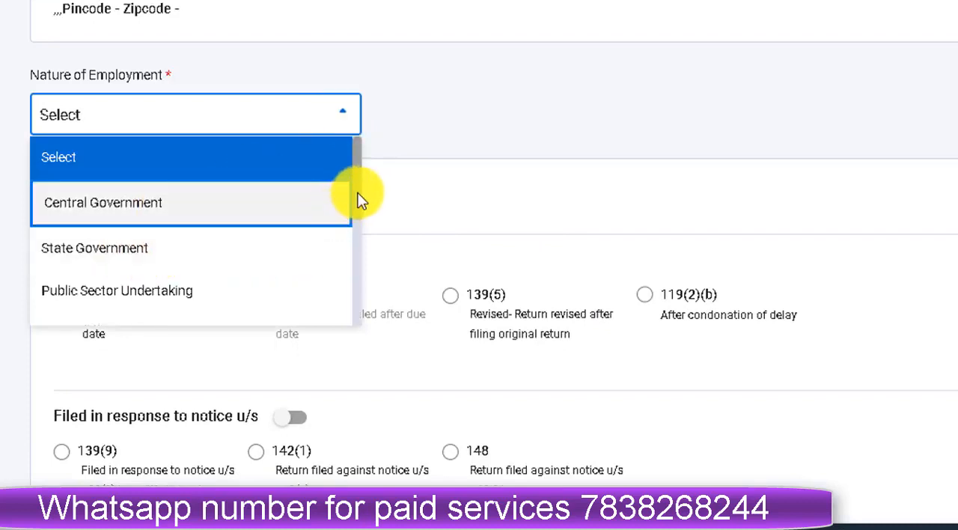
drag(358, 193, 344, 318)
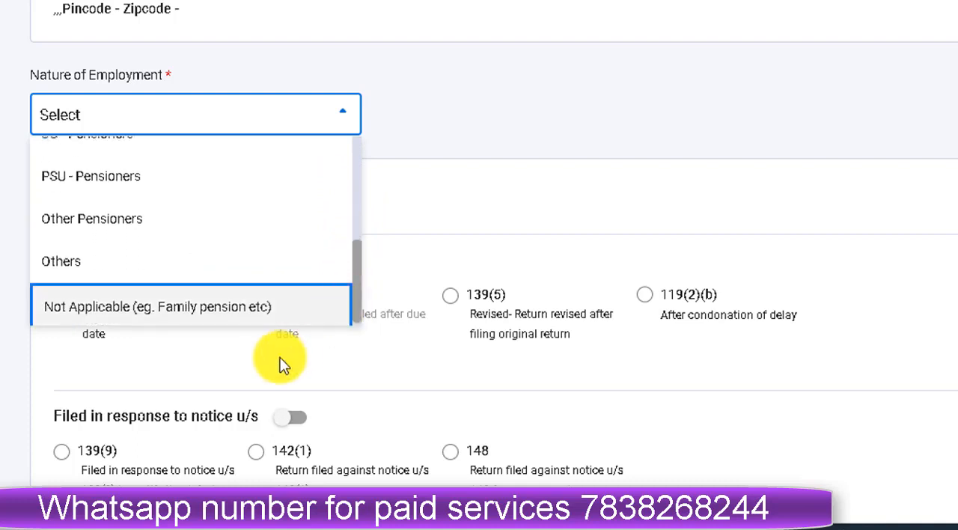
click(94, 275)
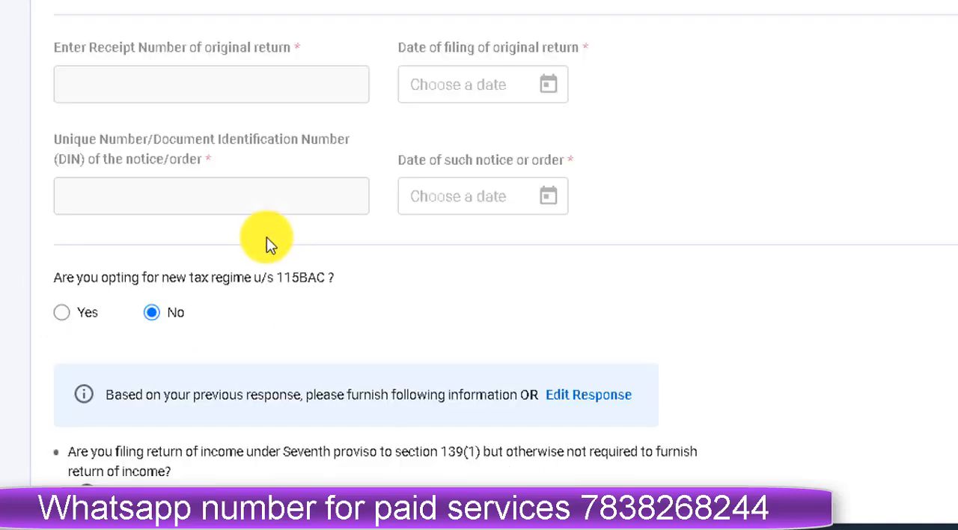
Review the tax regime answer and bank details, keep the validated account selected for refund, and confirm Personal Information.
scroll(267, 237, down, 3)
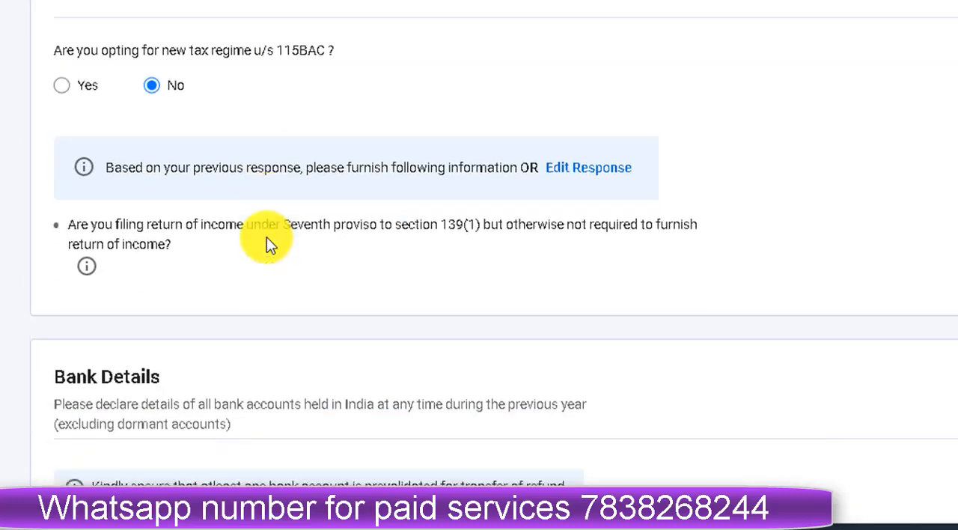
scroll(267, 237, down, 2)
scroll(266, 237, down, 3)
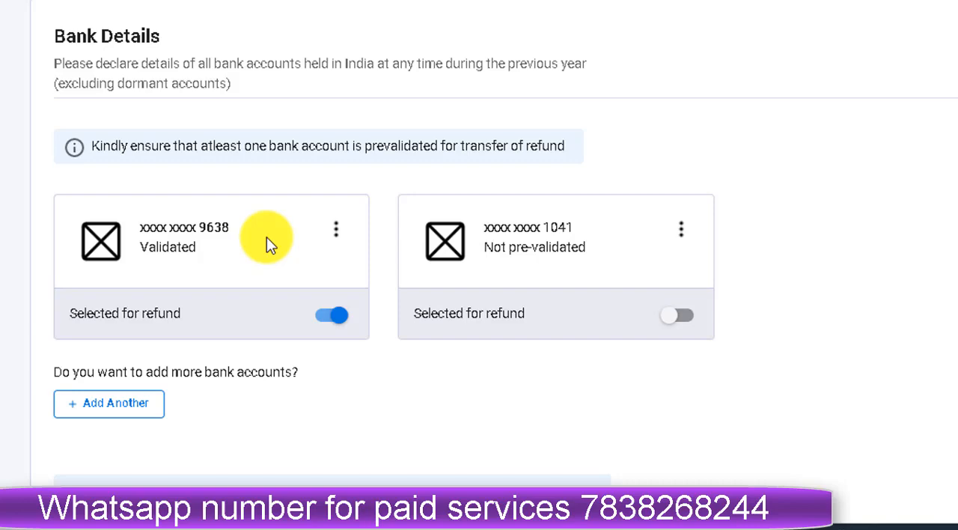
click(337, 321)
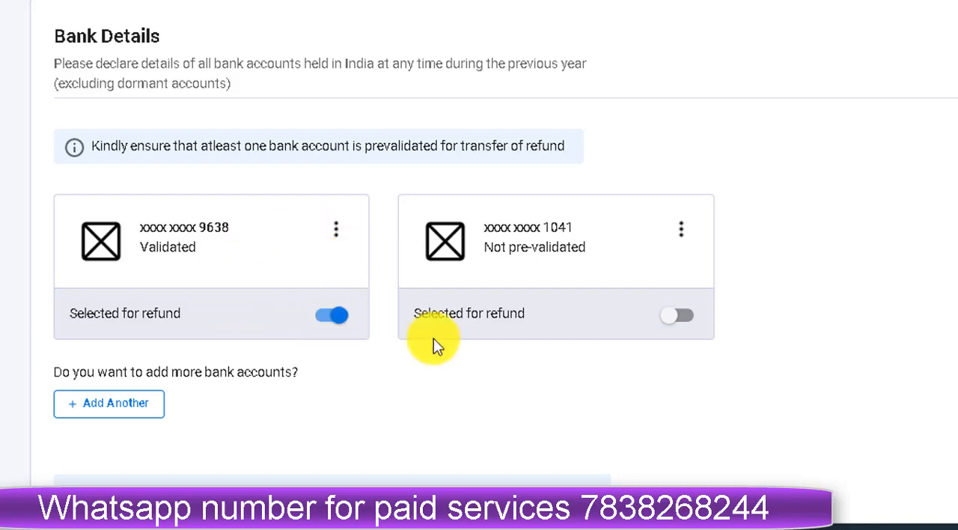
scroll(438, 364, down, 3)
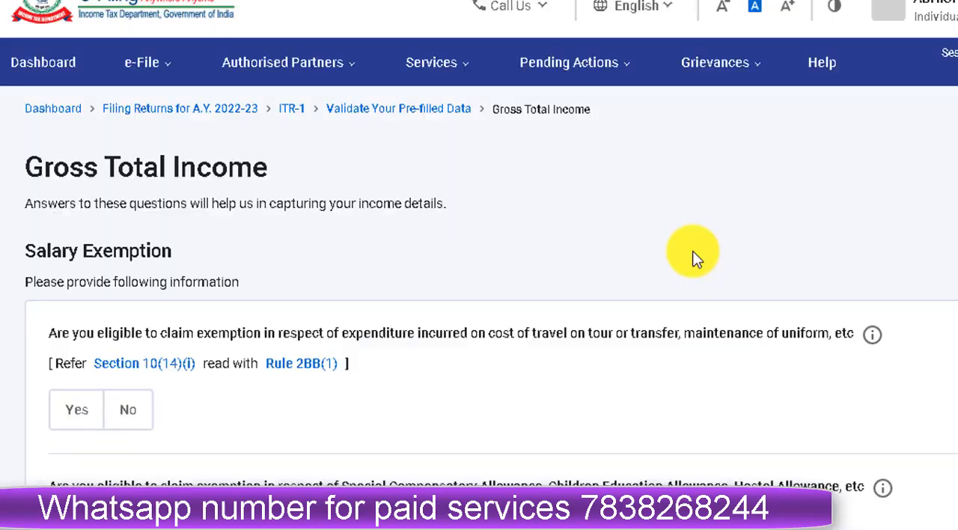
Open the Gross Total Income section and continue past the salary exemption questions without answering them.
scroll(692, 251, down, 1)
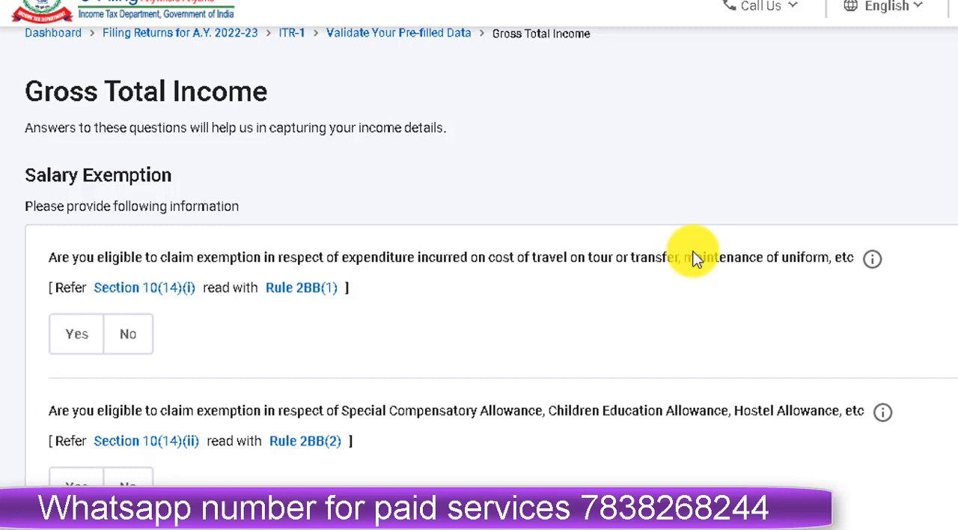
scroll(693, 251, down, 5)
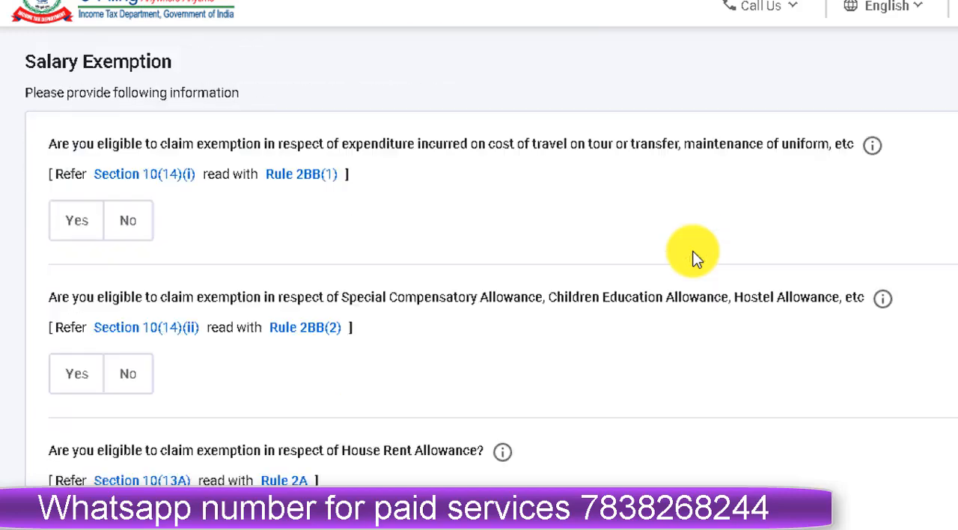
scroll(679, 259, down, 5)
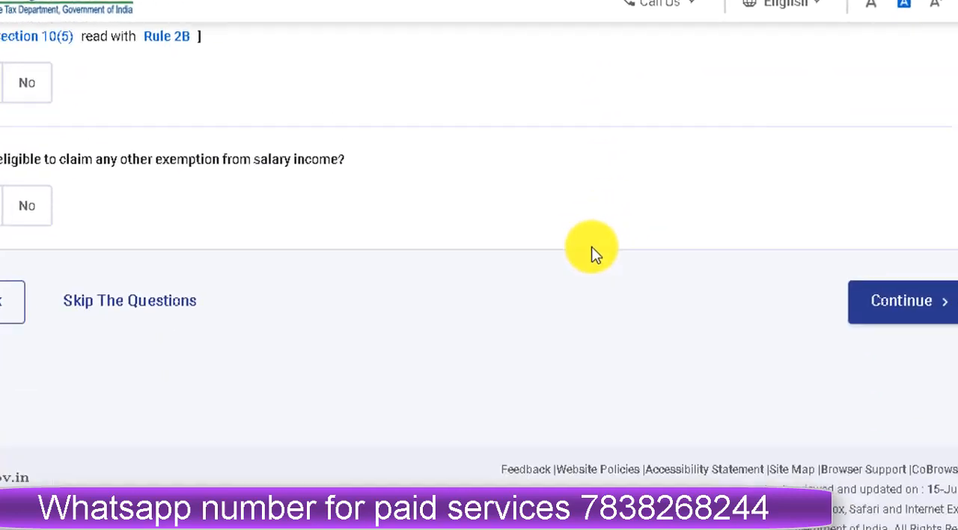
click(949, 310)
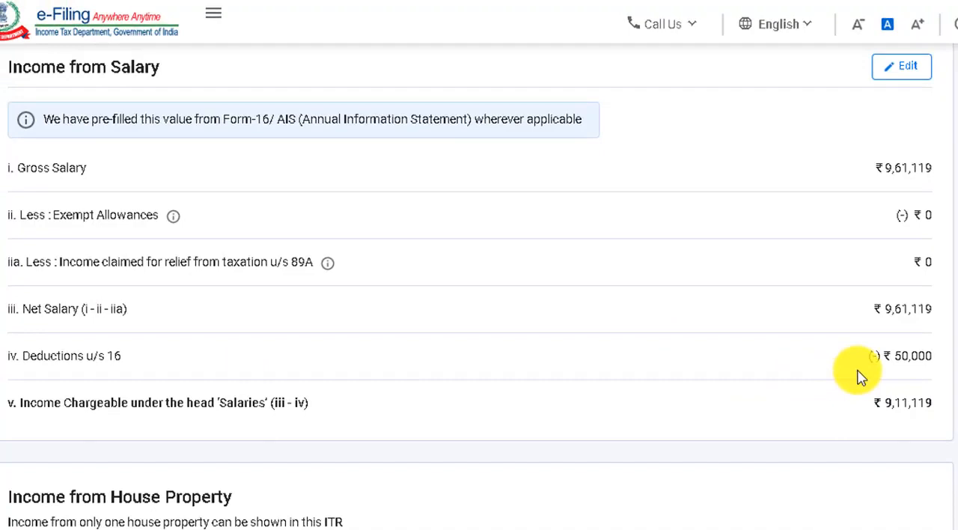
Review the pre-filled income from salary and open the breakup details for income from house property.
scroll(68, 317, down, 1)
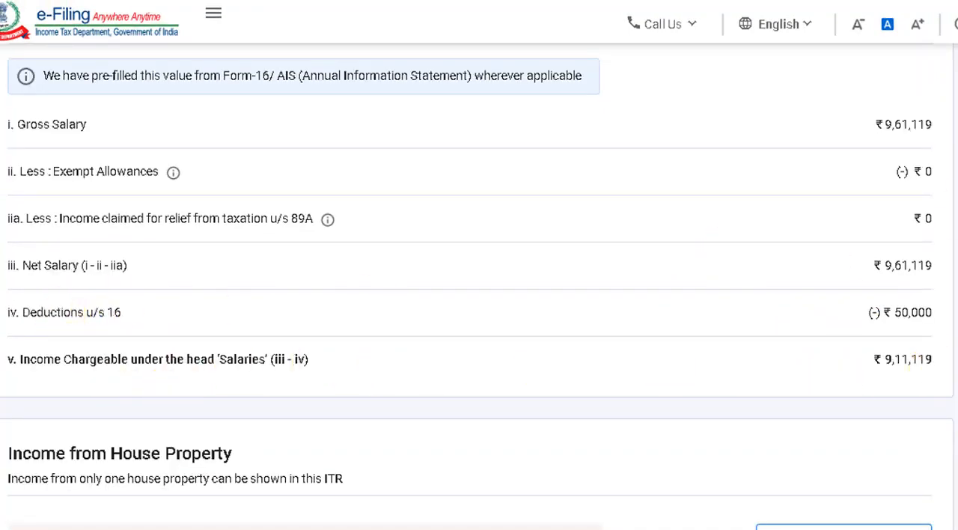
scroll(479, 290, down, 4)
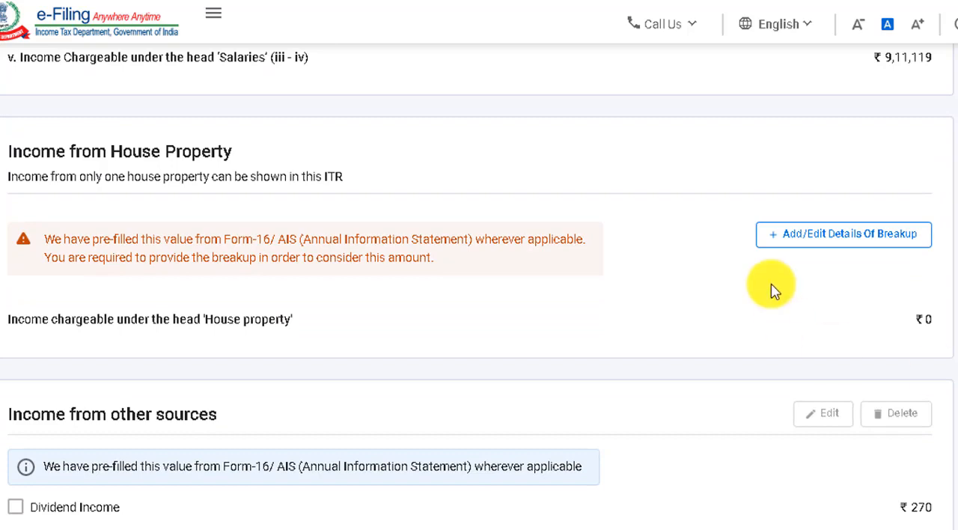
click(812, 241)
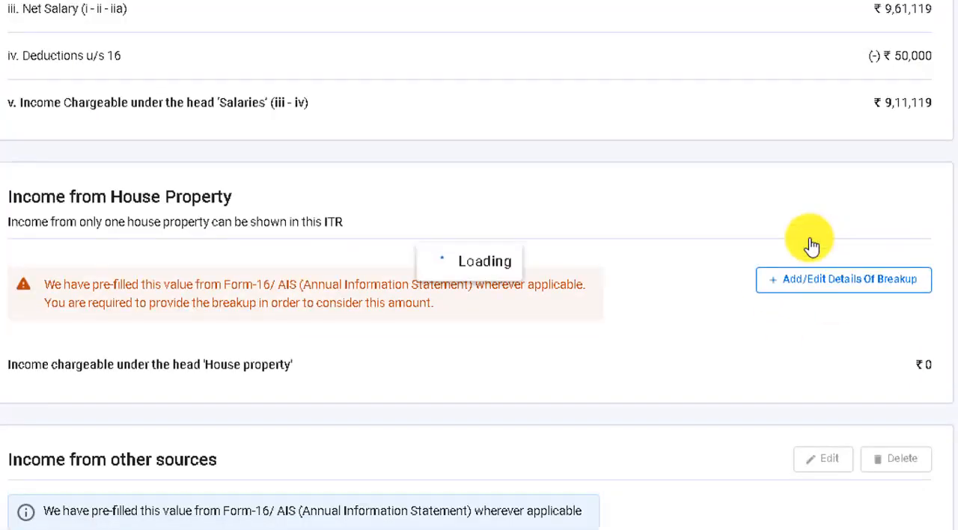
Set the type of house property to Let Out, enter a gross rent of 2,00,000, and review the income calculation.
click(108, 395)
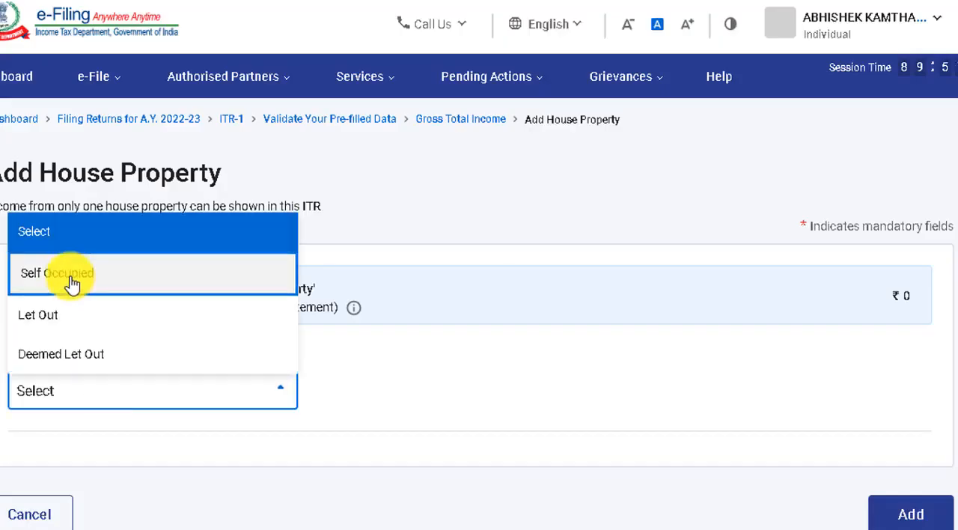
click(41, 313)
scroll(479, 299, down, 3)
click(861, 204)
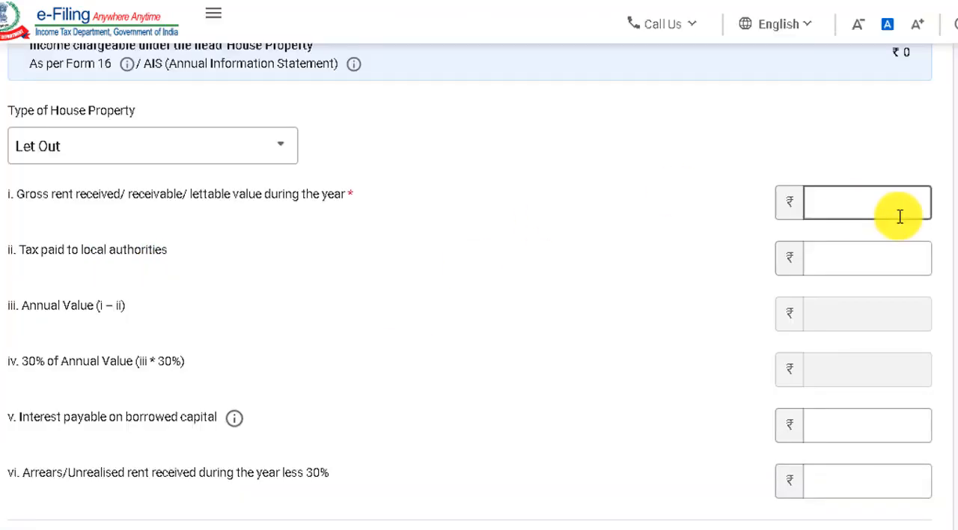
text(200000)
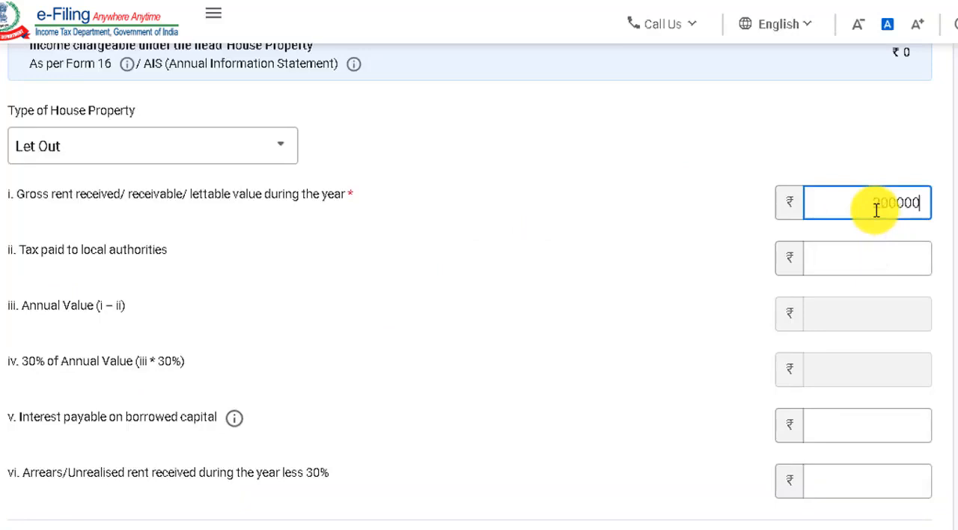
click(737, 404)
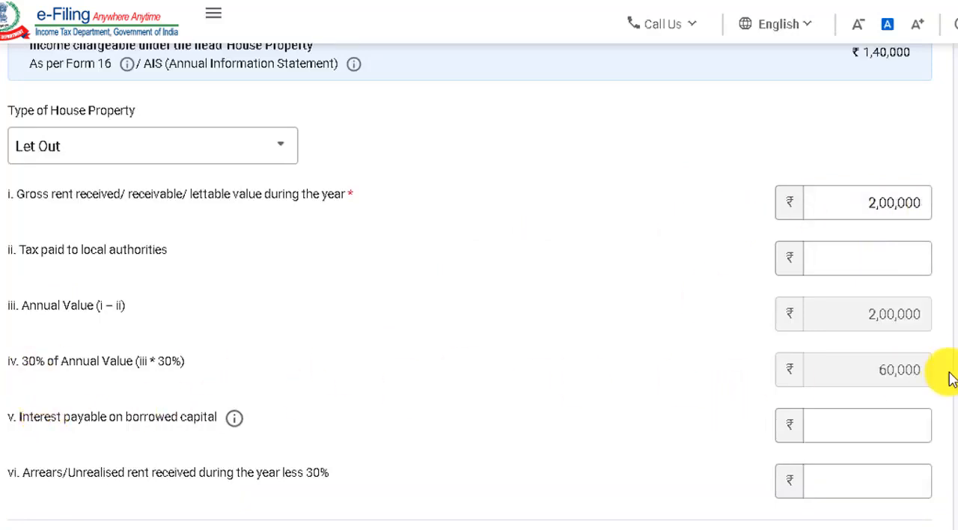
scroll(479, 284, down, 2)
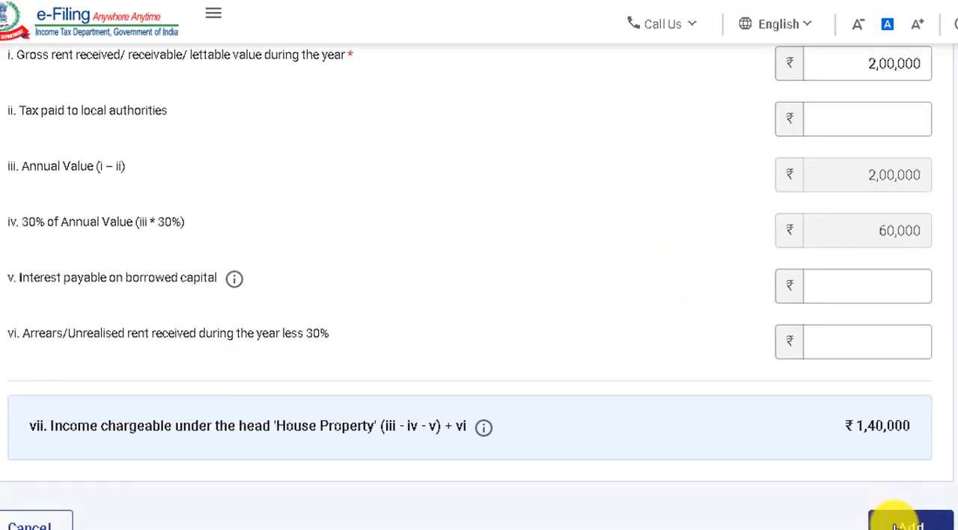
scroll(479, 284, up, 3)
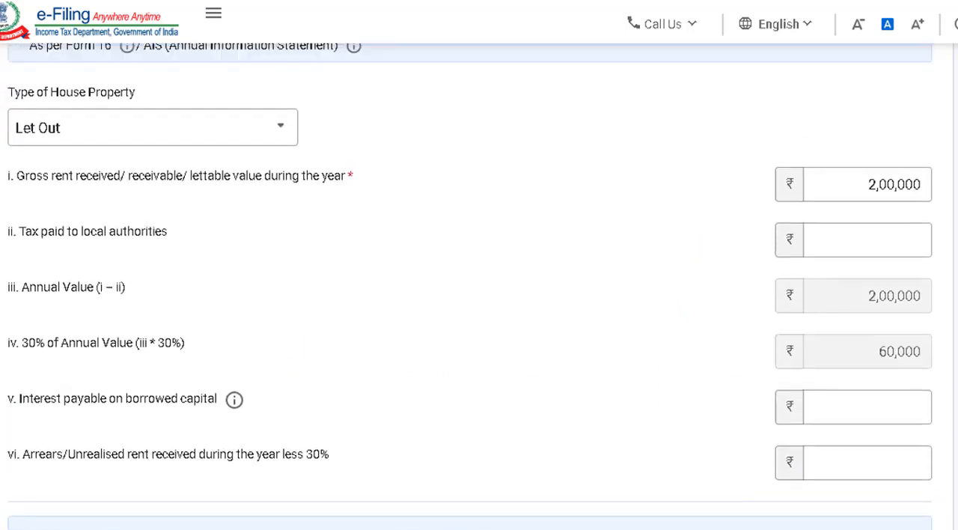
Switch the type of house property to Self Occupied and check its interest payable on borrowed capital entry, leaving it blank.
click(93, 224)
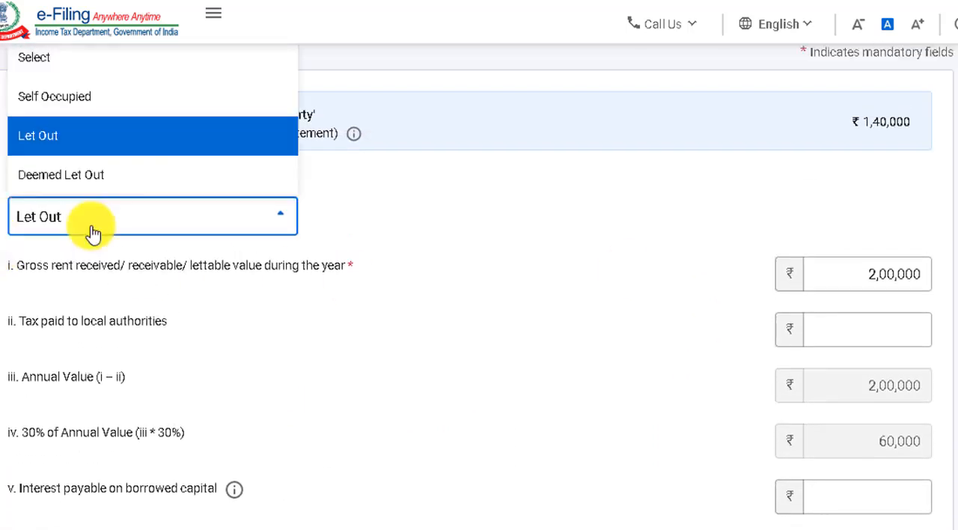
click(88, 111)
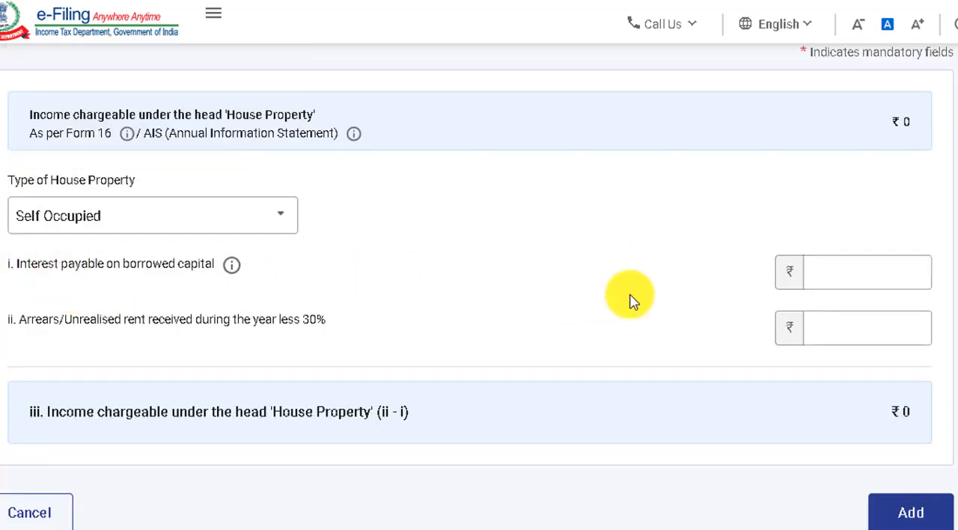
click(847, 284)
click(848, 284)
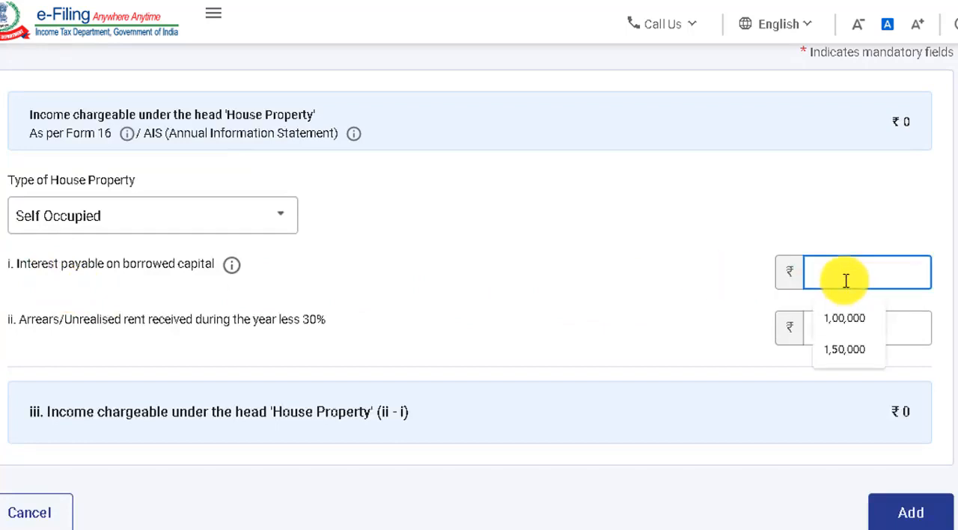
click(604, 278)
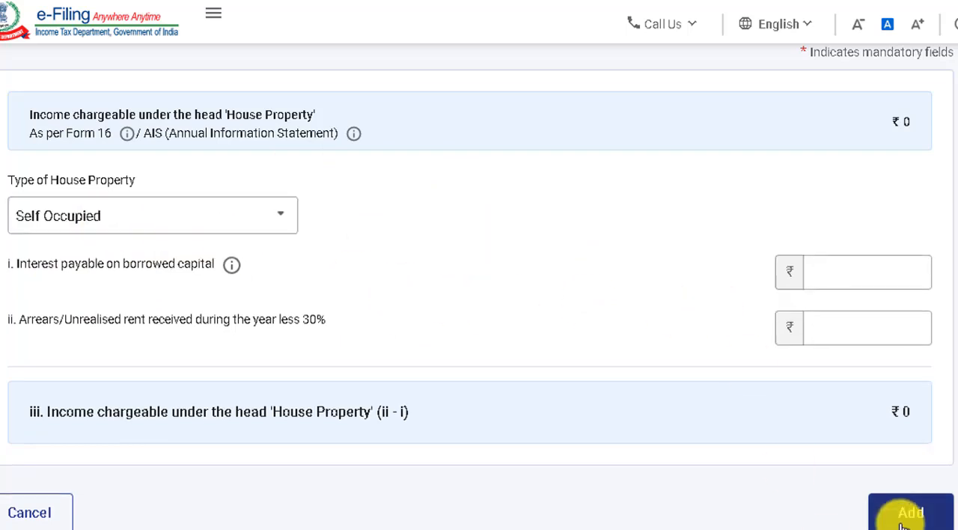
Return the type of house property to Let Out and cancel the house property details without adding them.
click(247, 217)
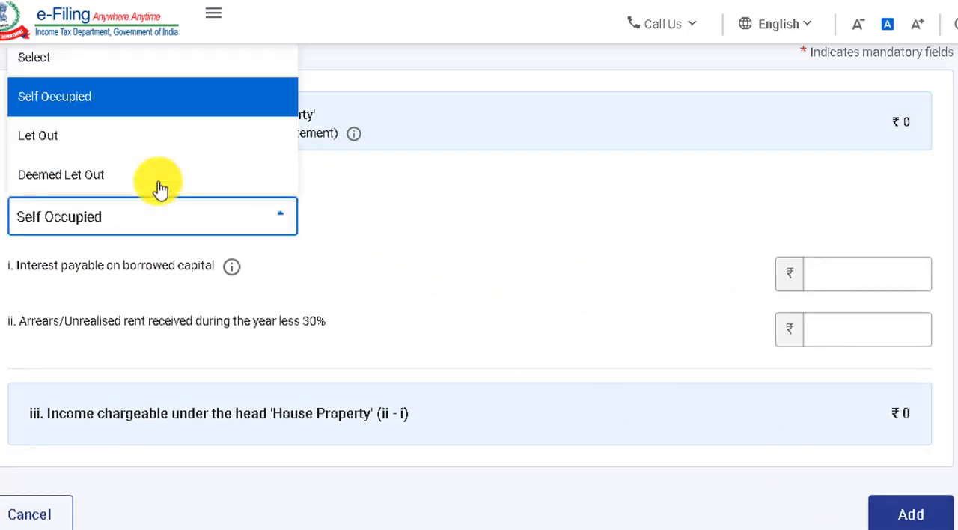
click(101, 140)
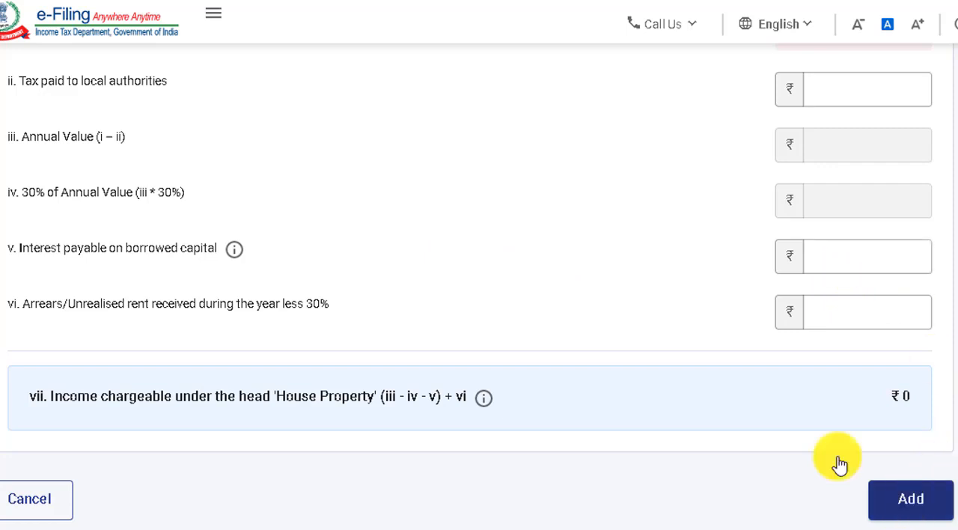
click(34, 515)
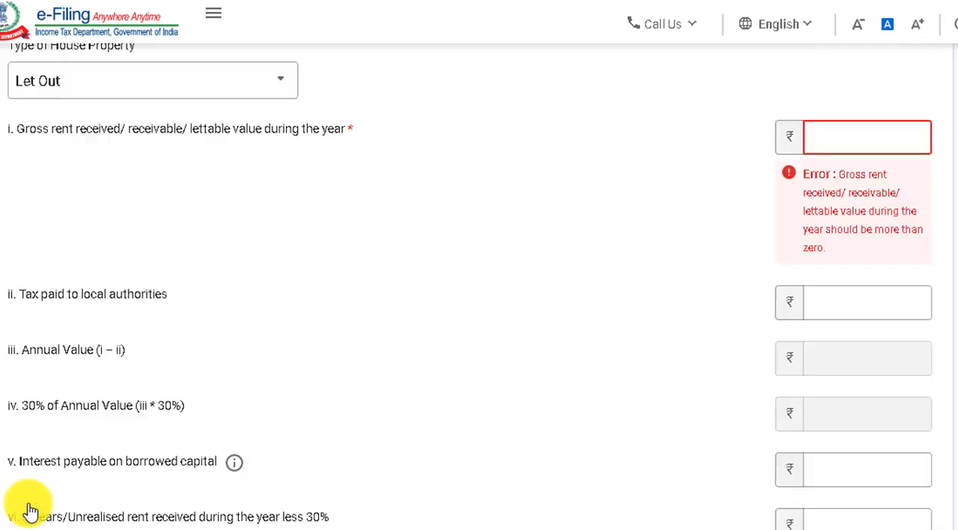
Edit the quarterly dividend income breakup, with 50 for 16-Sep to 15-Dec-2021, 30 up to 15-Mar-2022 and 40 up to 31-Mar-2022, and save it.
scroll(28, 509, down, 10)
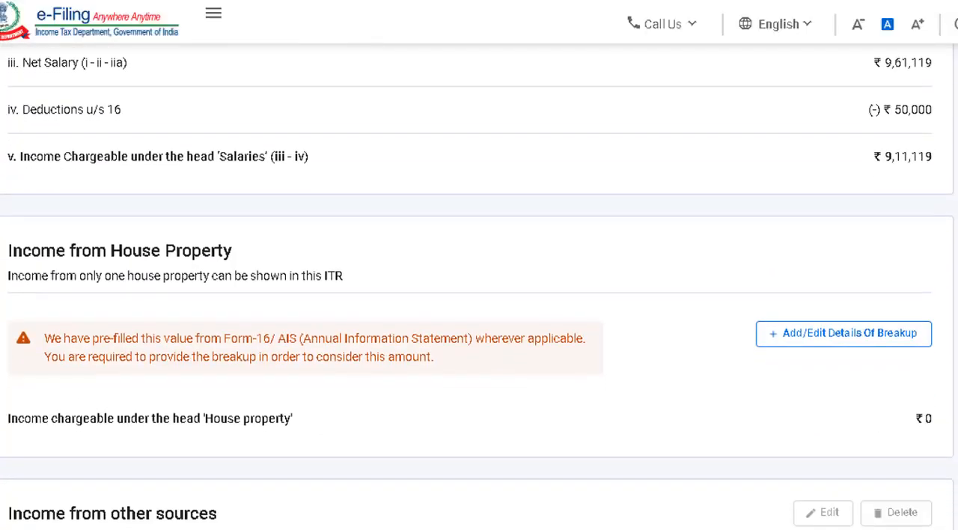
scroll(479, 299, down, 4)
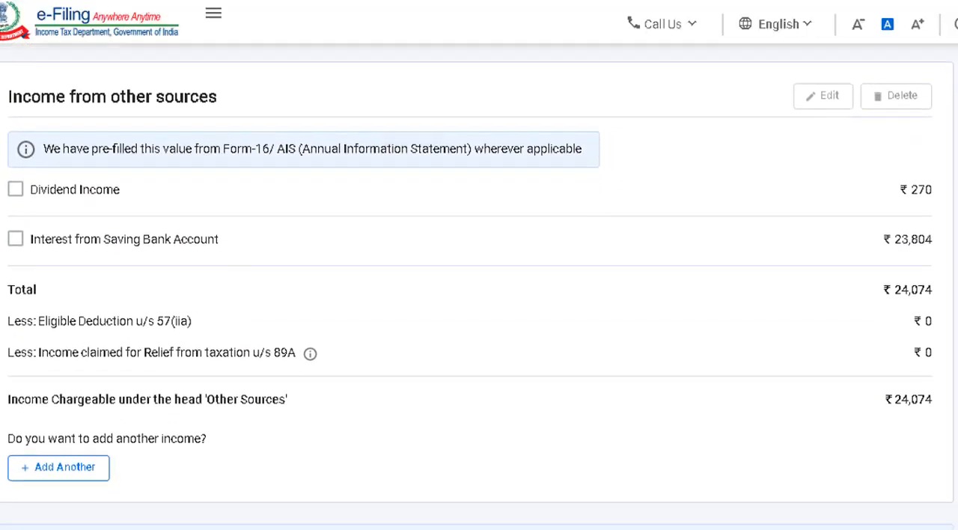
scroll(479, 300, up, 3)
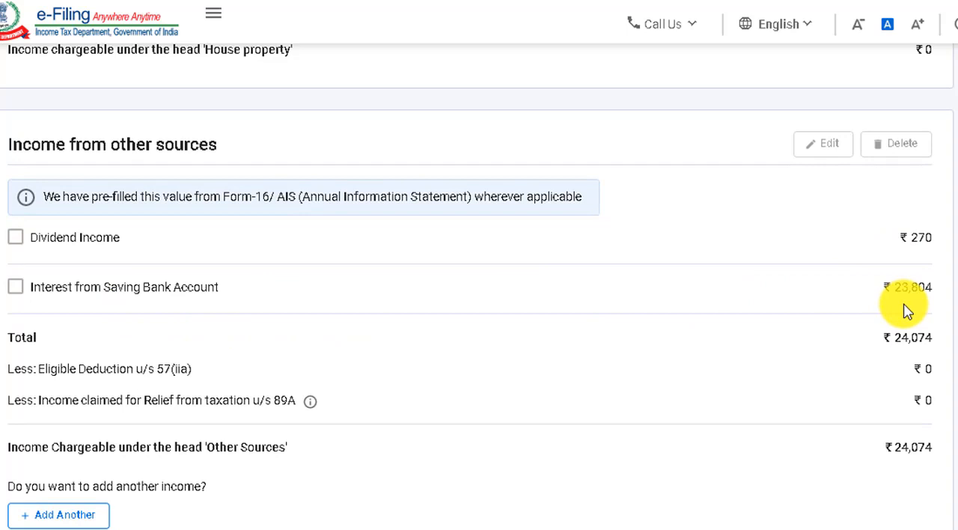
click(18, 239)
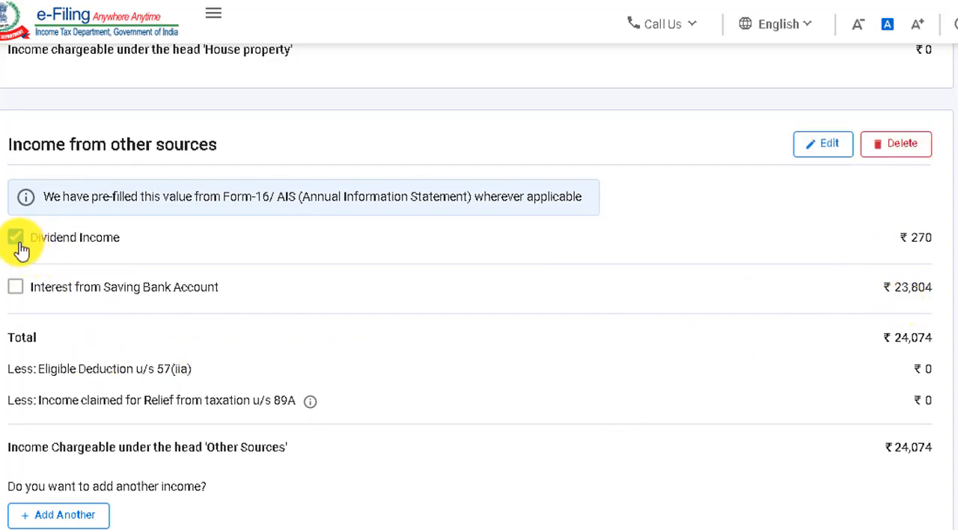
click(831, 149)
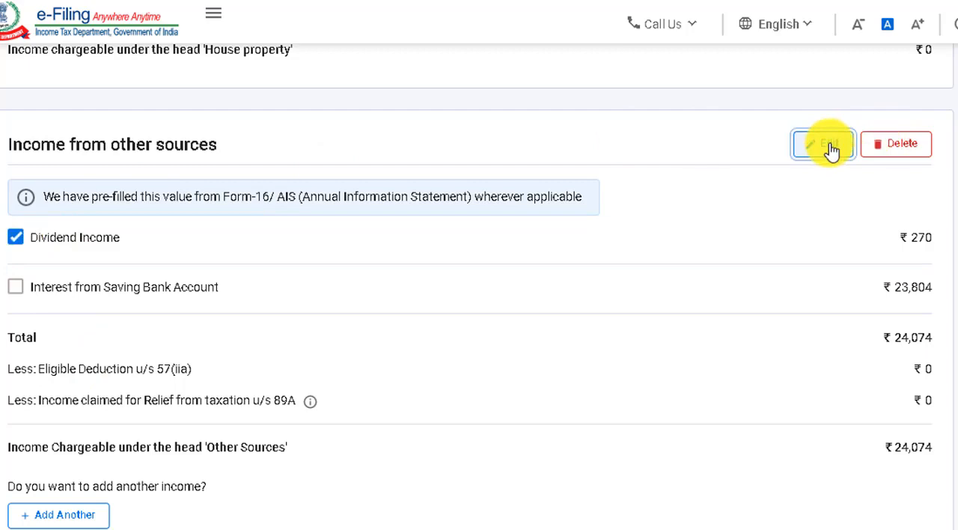
scroll(833, 152, down, 2)
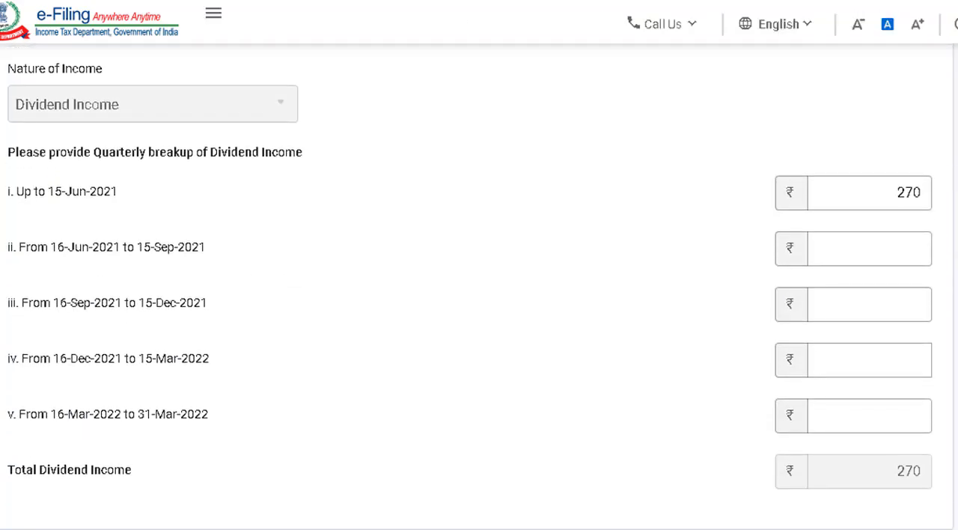
click(853, 199)
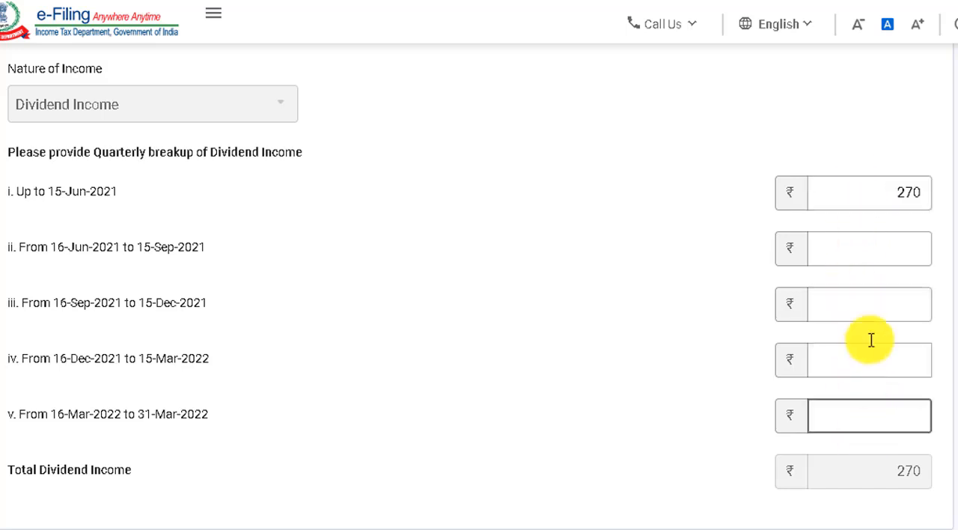
click(870, 189)
key(Delete)
key(Delete)
key(Delete)
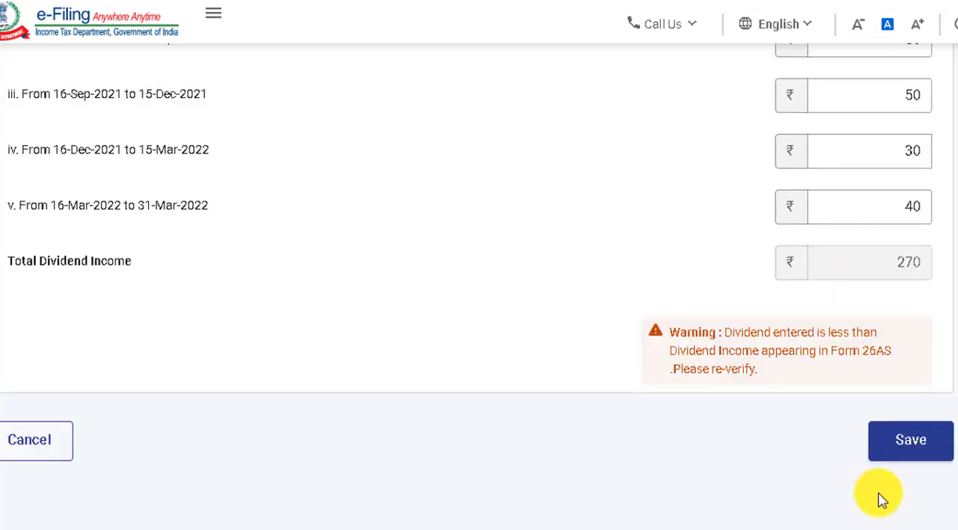
click(917, 439)
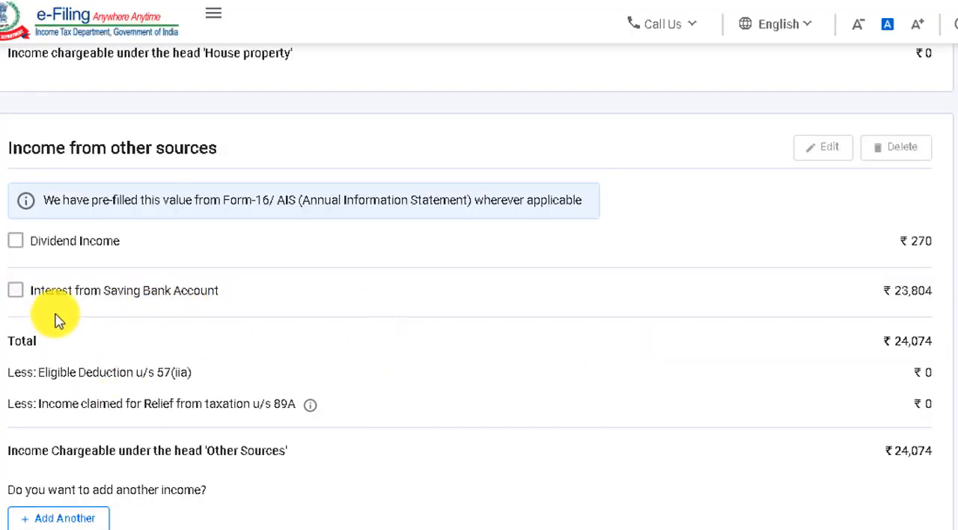
Open the pre-filled savings bank interest for editing, review its amount, and cancel without changing it.
click(15, 295)
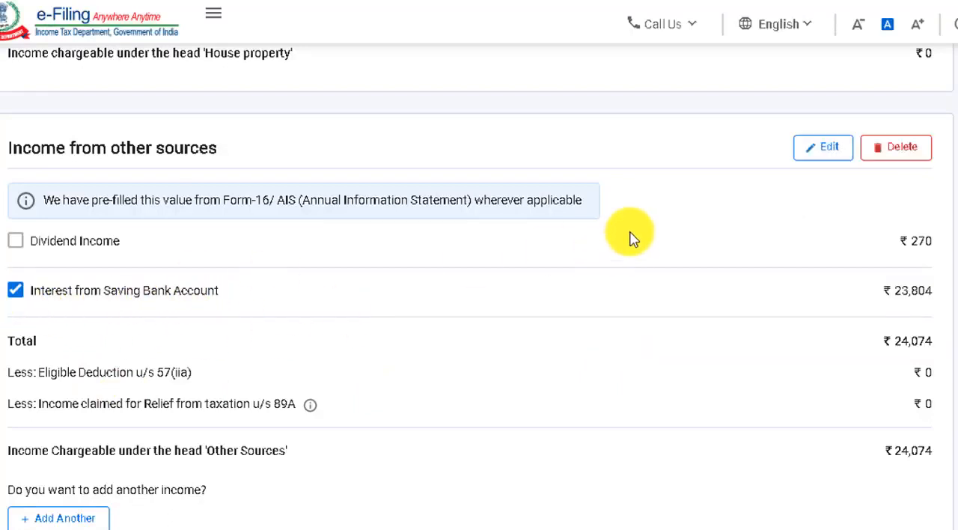
click(828, 150)
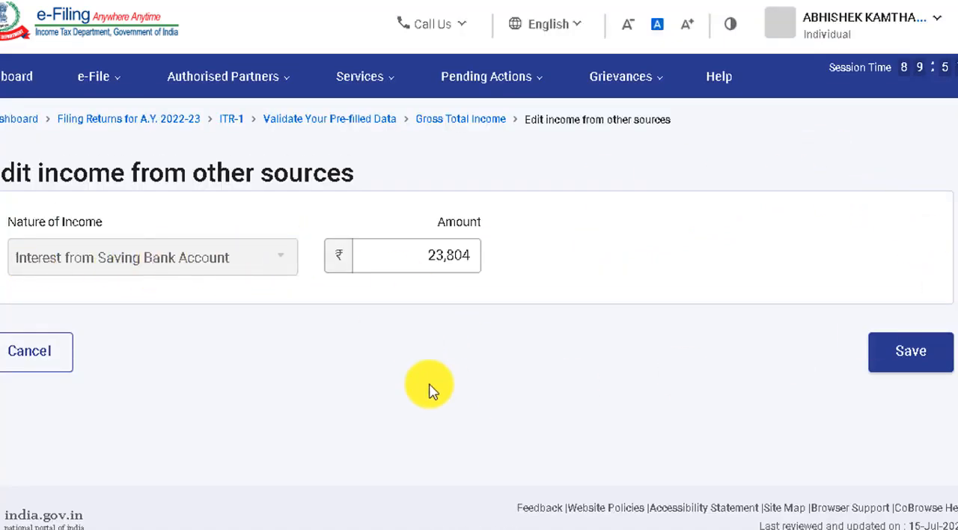
click(37, 360)
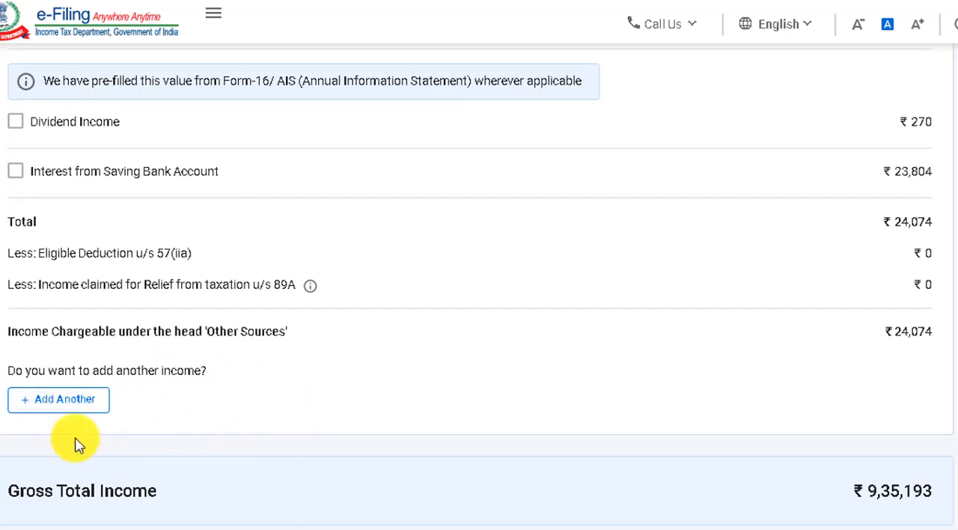
Review the questions for adding another income from other sources and return to Gross Total Income without adding any.
click(78, 413)
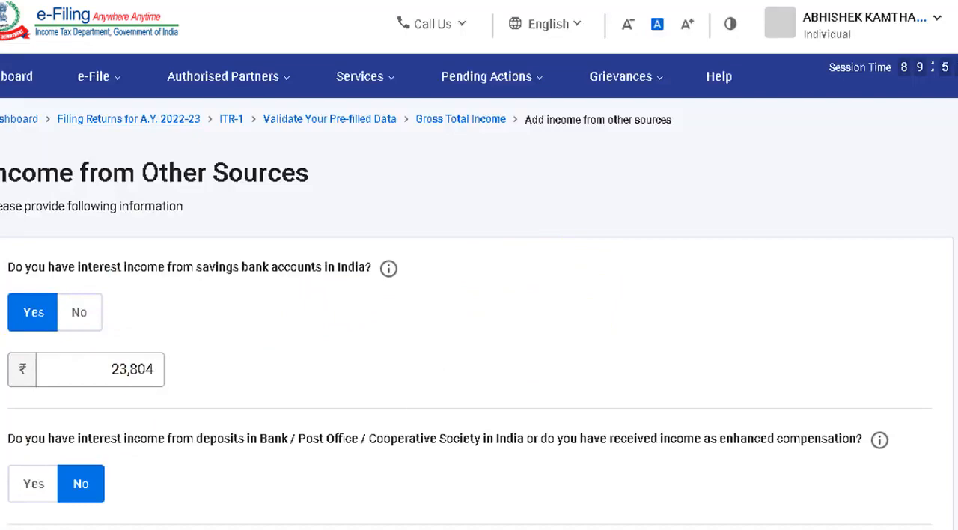
scroll(479, 300, down, 15)
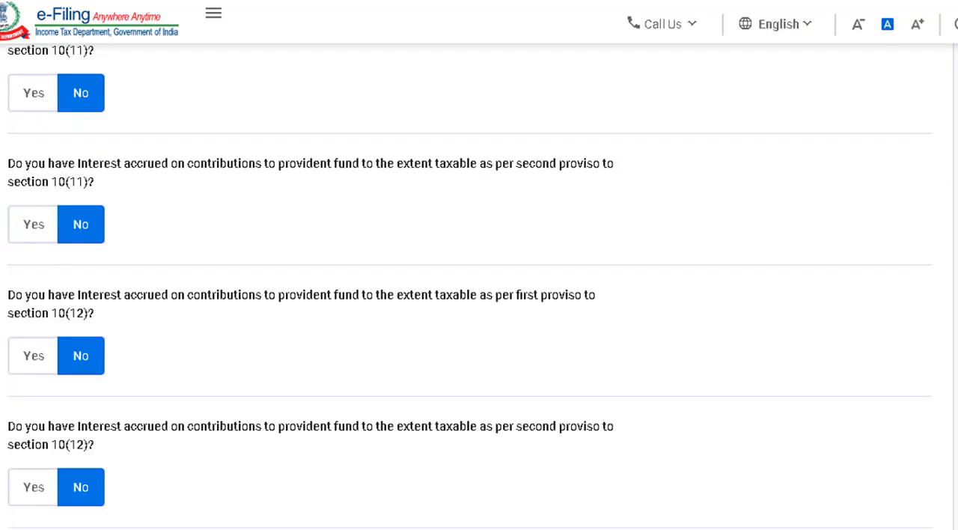
scroll(55, 315, down, 5)
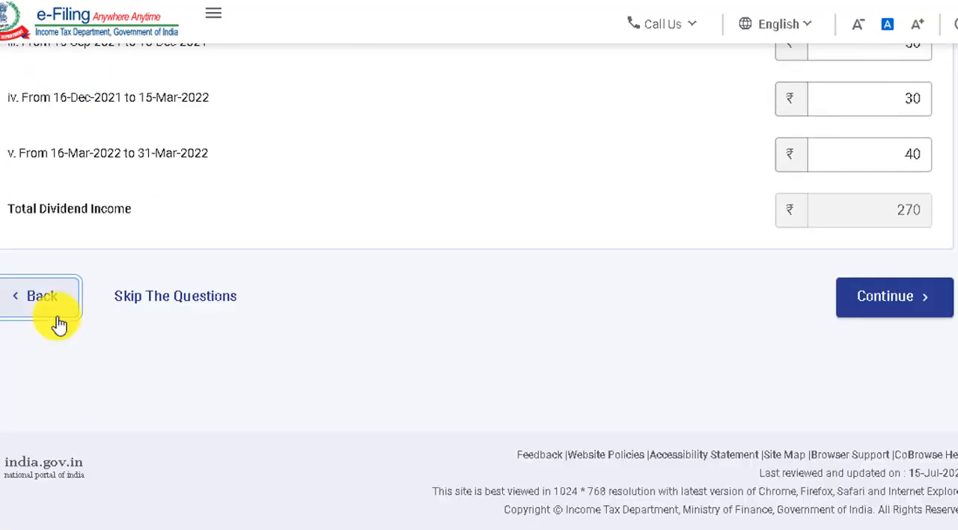
click(56, 307)
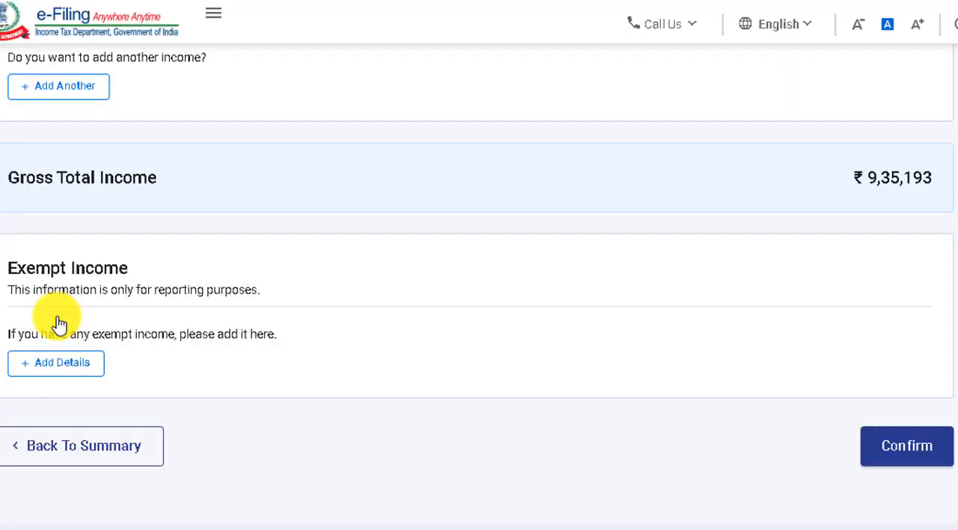
Look through the available natures of exempt income and cancel without adding an entry.
click(73, 366)
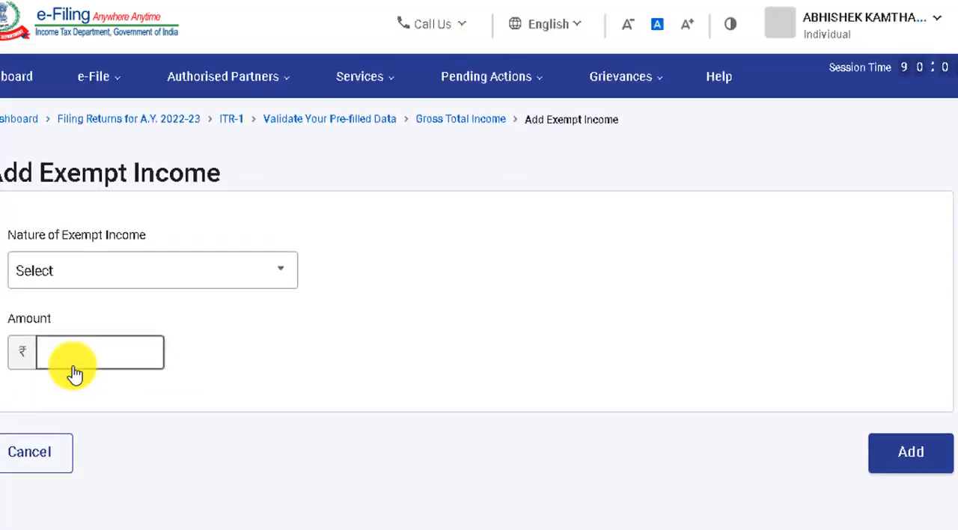
click(165, 272)
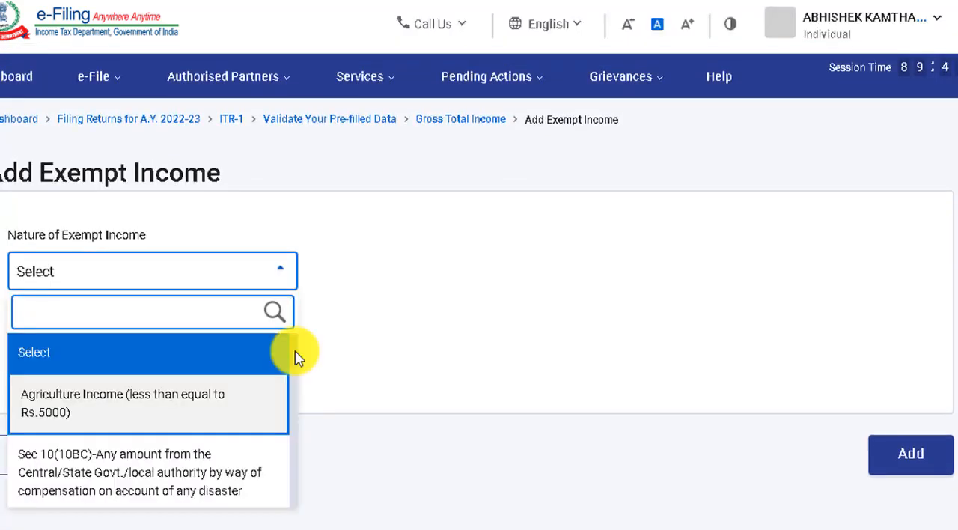
drag(295, 358, 296, 338)
click(332, 328)
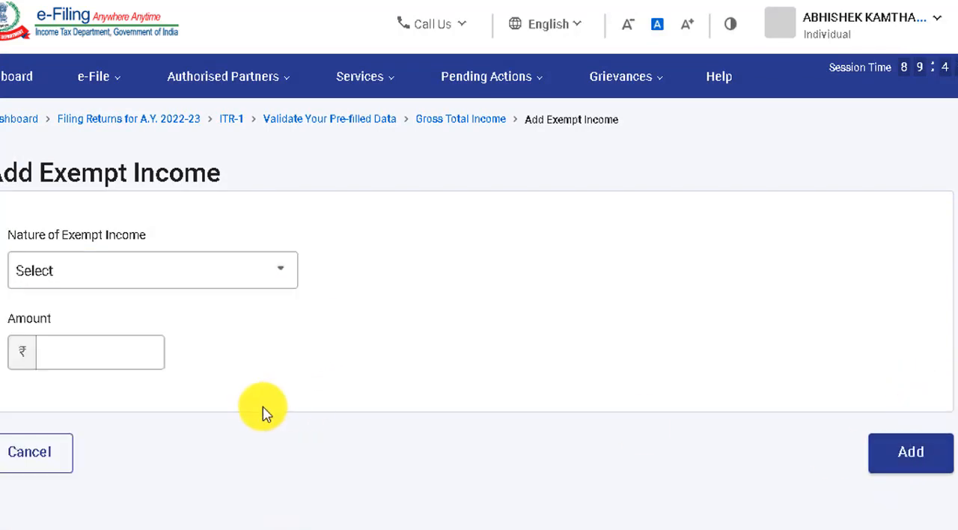
click(35, 458)
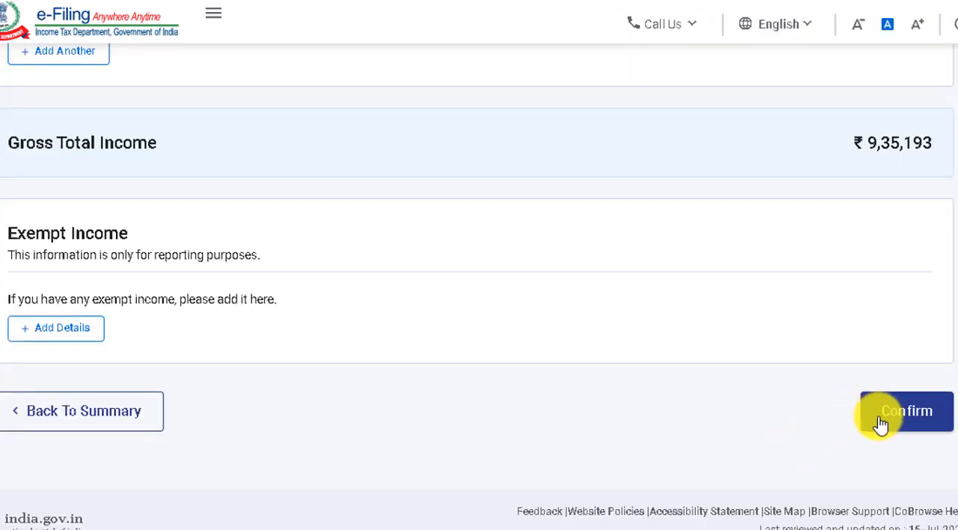
Confirm the Gross Total Income section and open Total Deductions.
click(882, 418)
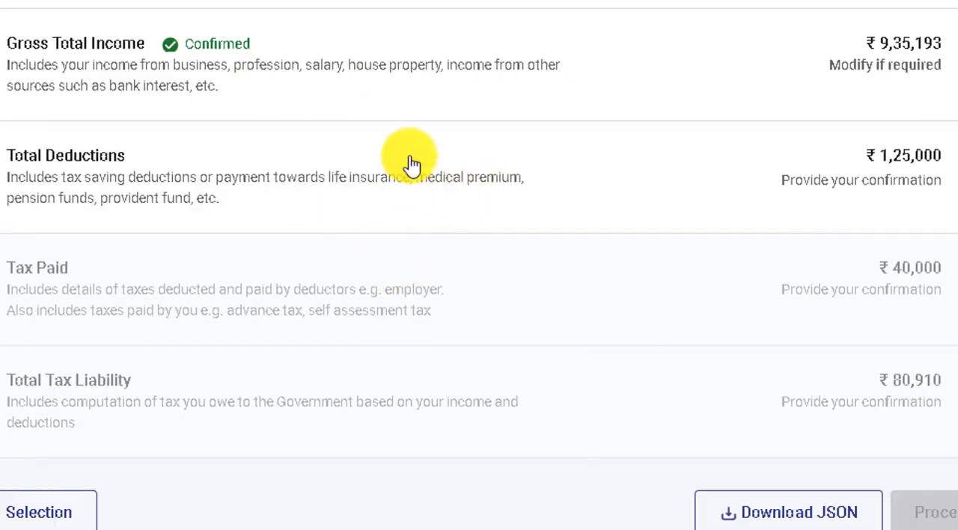
click(409, 203)
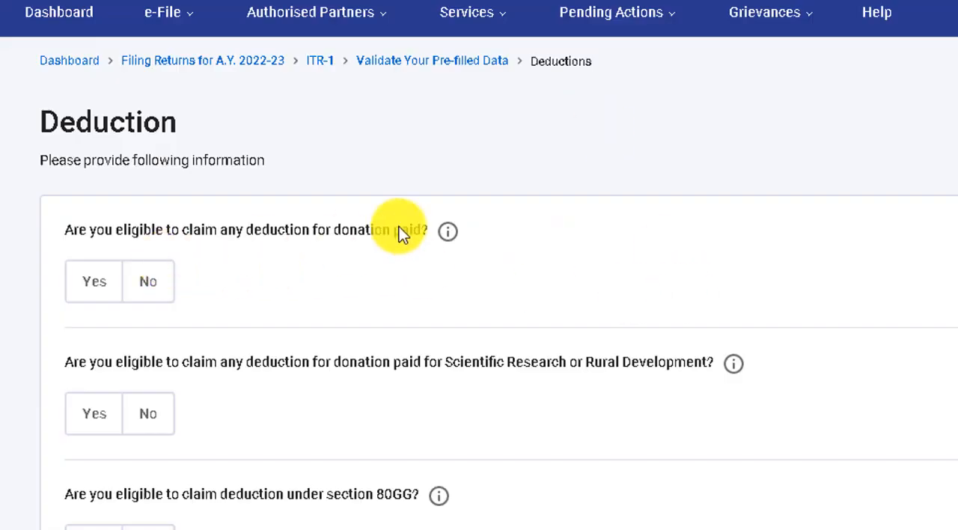
Answer Yes to the Section 80C deduction question and claim an amount of 1,50,000.
scroll(613, 140, down, 5)
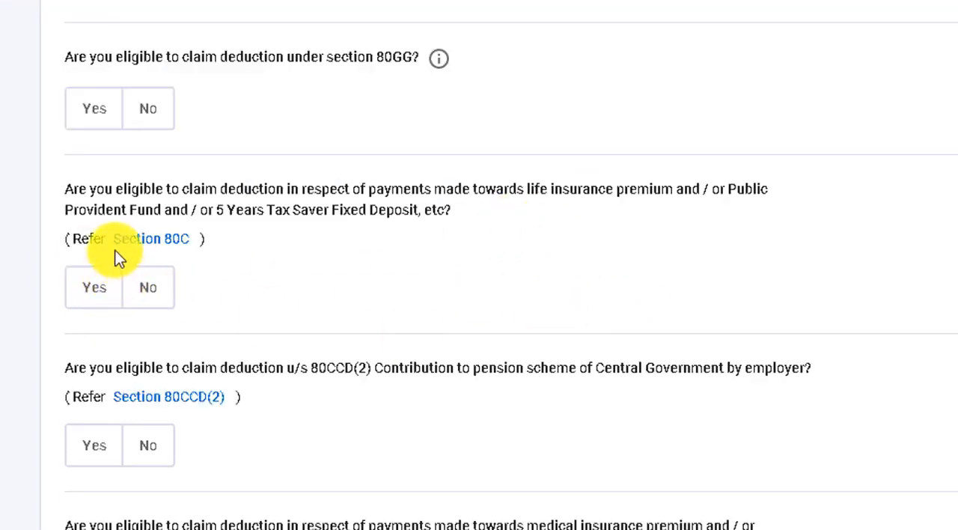
click(92, 297)
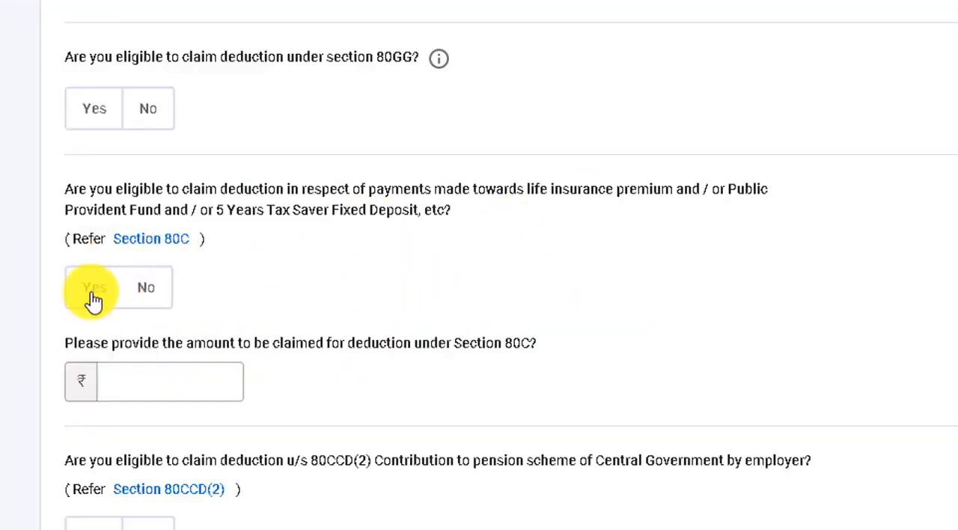
click(205, 382)
text(1)
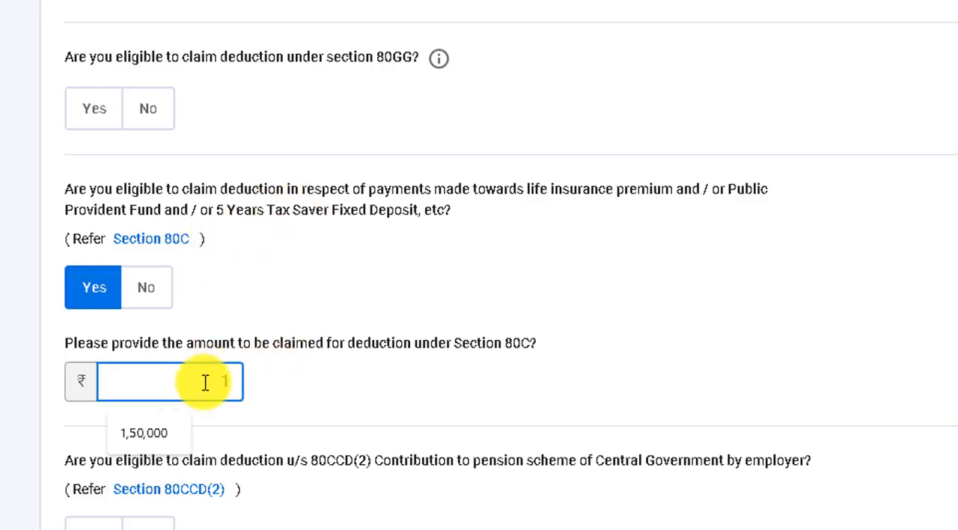
text(50000)
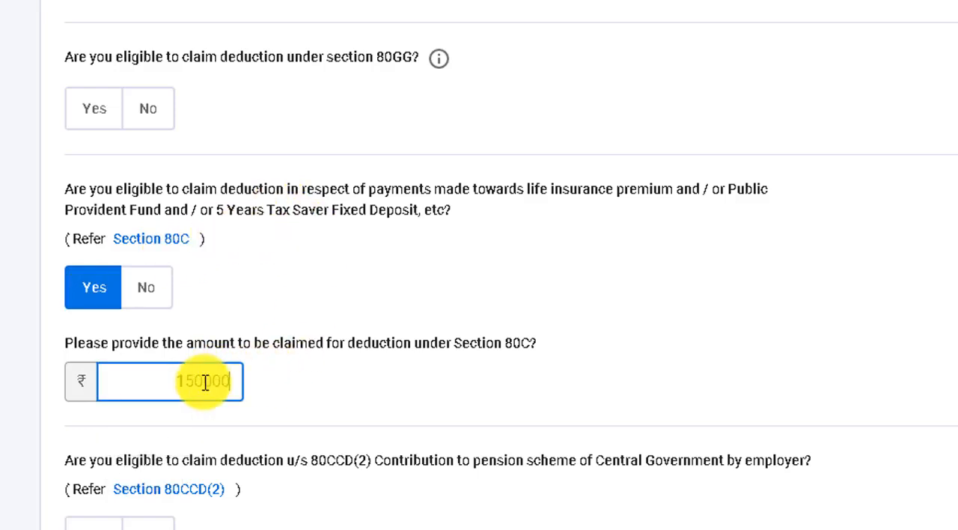
click(304, 395)
Answer Yes to the Section 80D question on medical insurance premium, leaving the Section 80CCD(2) question unanswered.
scroll(304, 395, down, 5)
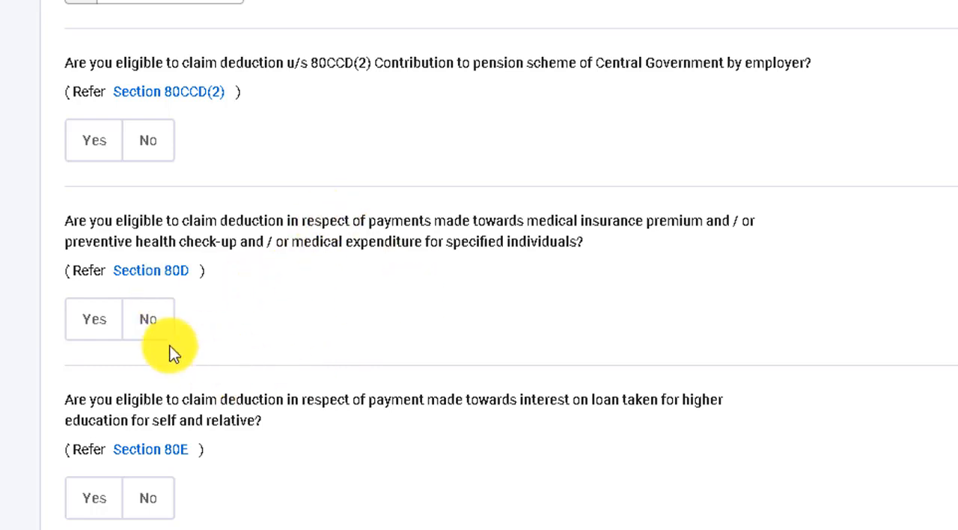
click(97, 324)
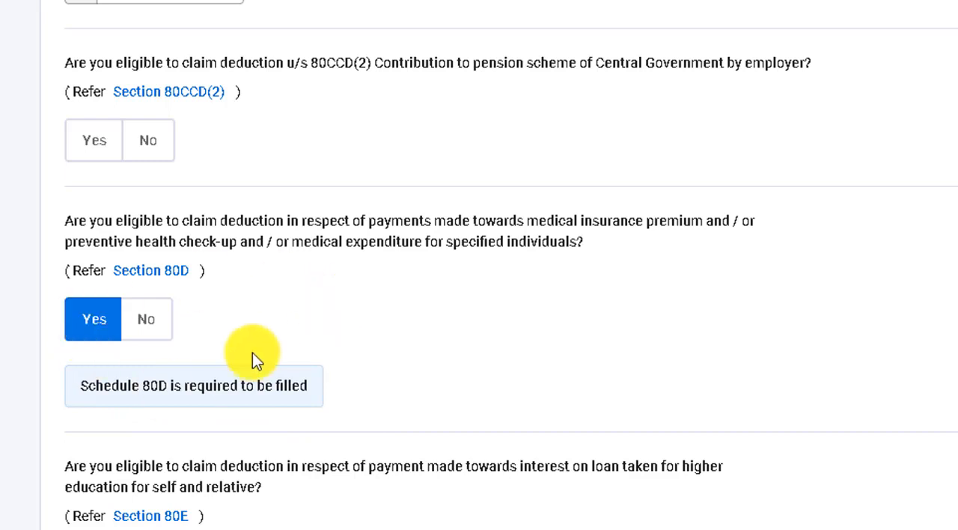
Answer No to the Section 80D medical insurance question and Yes to the Section 80TTA savings bank interest question.
click(149, 322)
scroll(330, 314, down, 5)
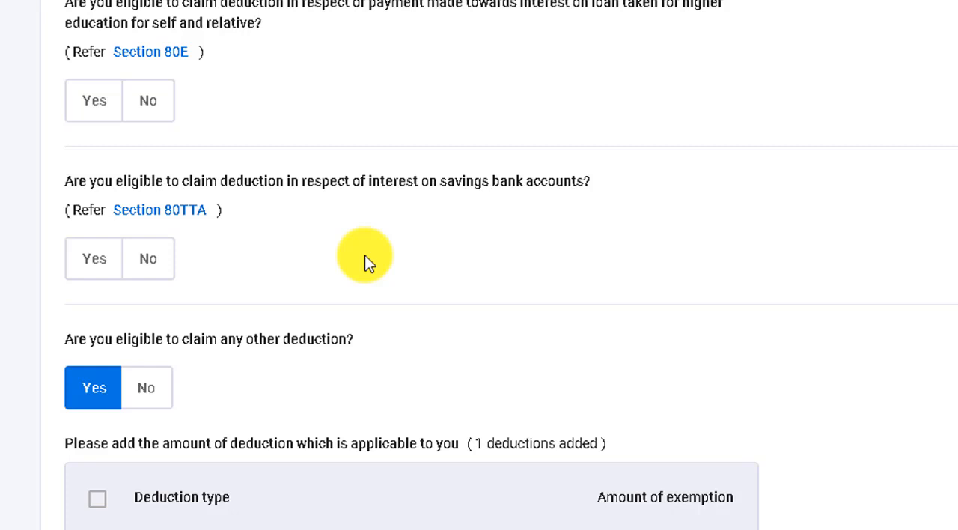
click(93, 260)
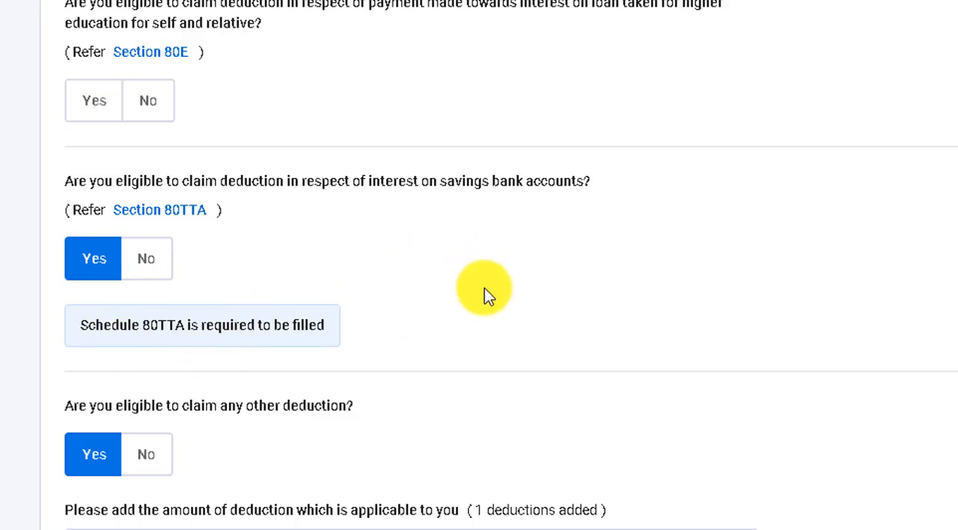
Deselect the 80DD disabled-dependent maintenance deduction among the other deductions and continue to the deductions verification page.
scroll(485, 289, down, 5)
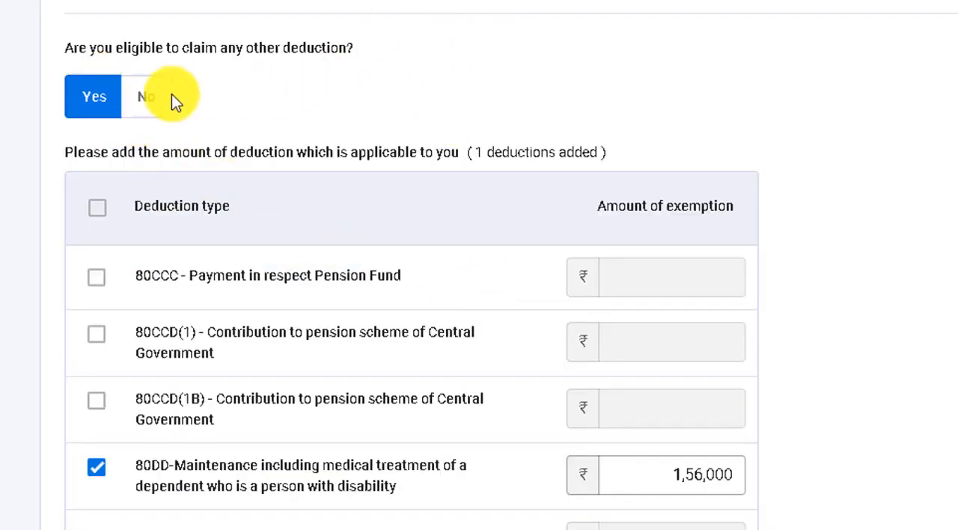
scroll(347, 89, down, 2)
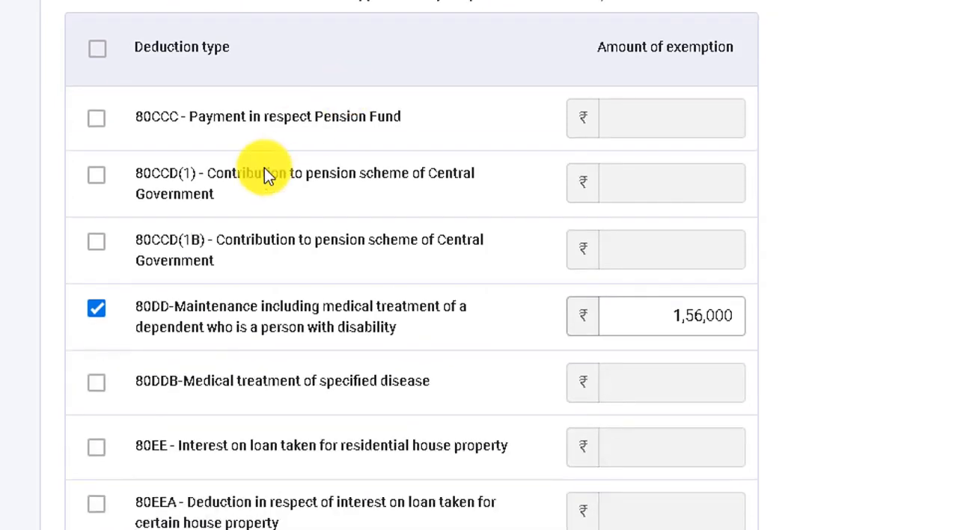
click(95, 308)
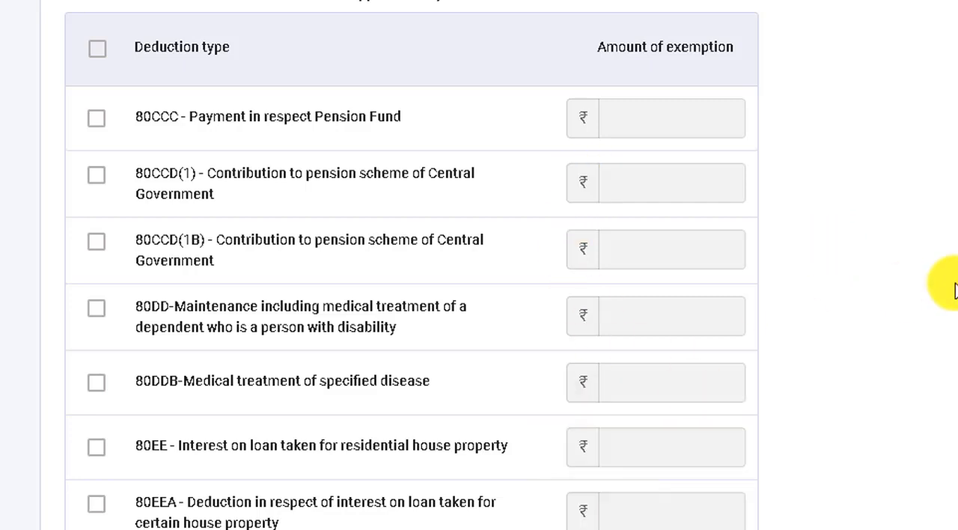
scroll(860, 308, down, 5)
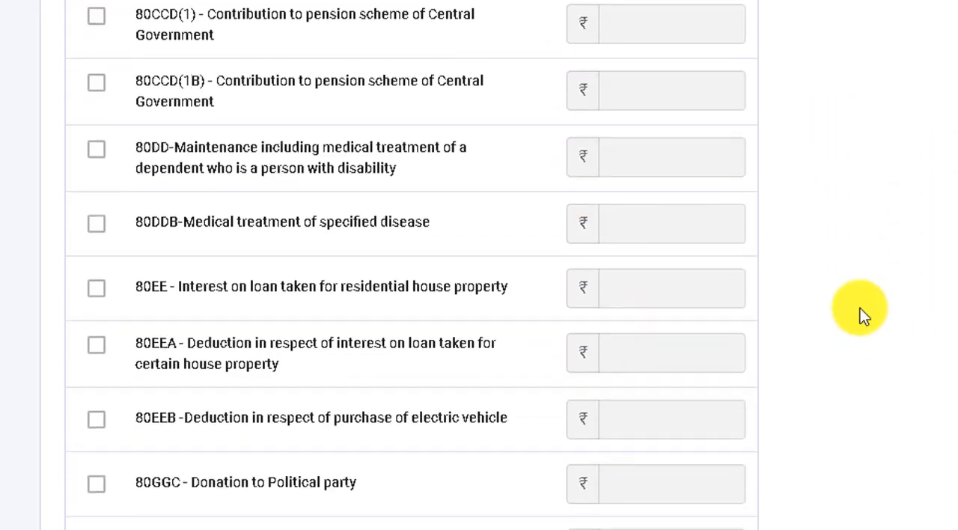
scroll(860, 308, down, 2)
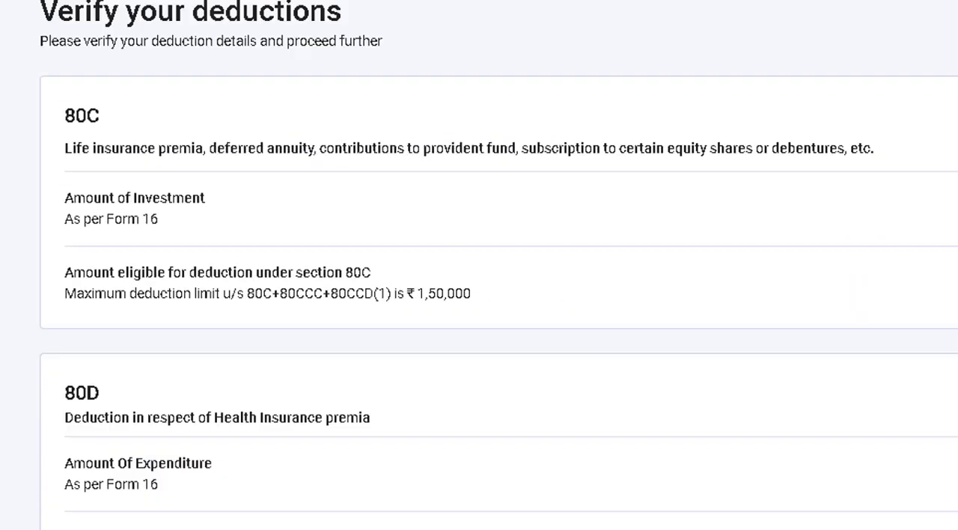
Add an 80TTA deduction of 10,000 for interest on saving bank accounts.
scroll(499, 265, down, 3)
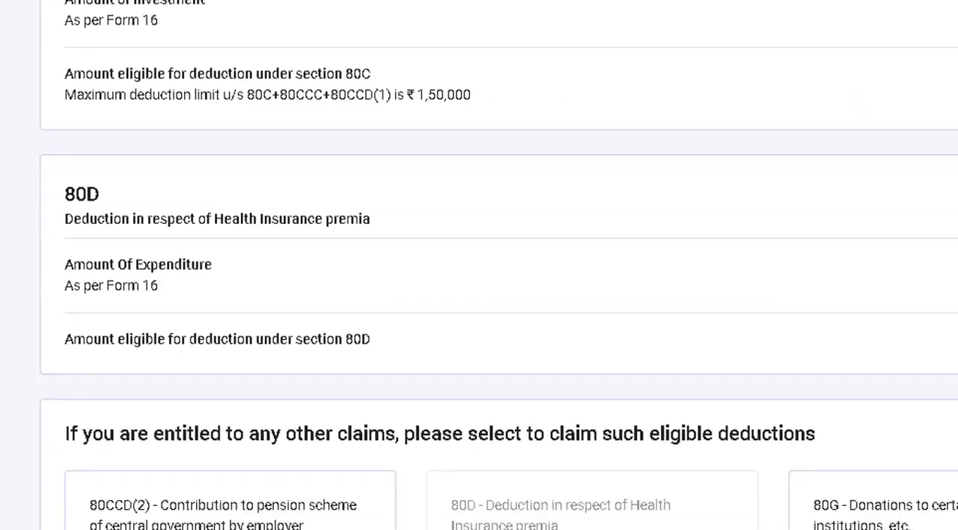
scroll(902, 334, down, 2)
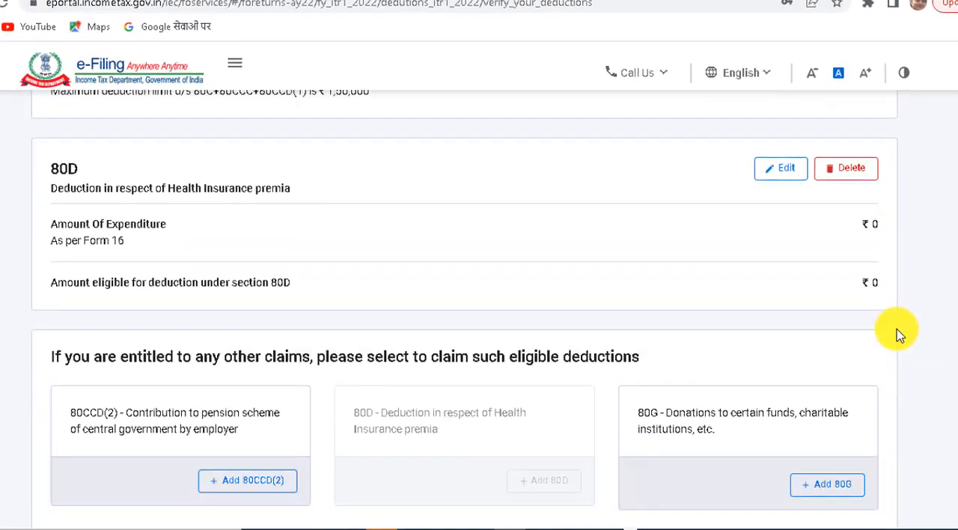
scroll(899, 335, down, 3)
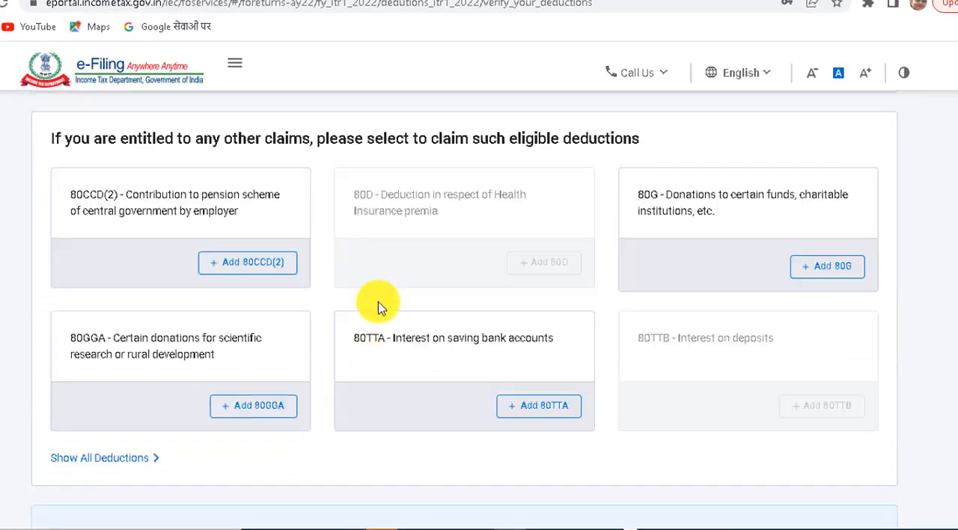
click(527, 412)
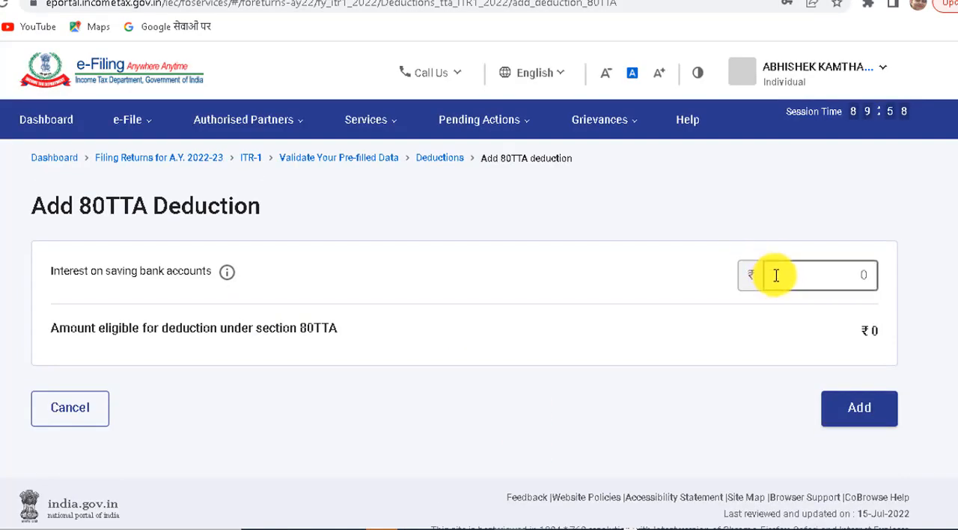
click(776, 275)
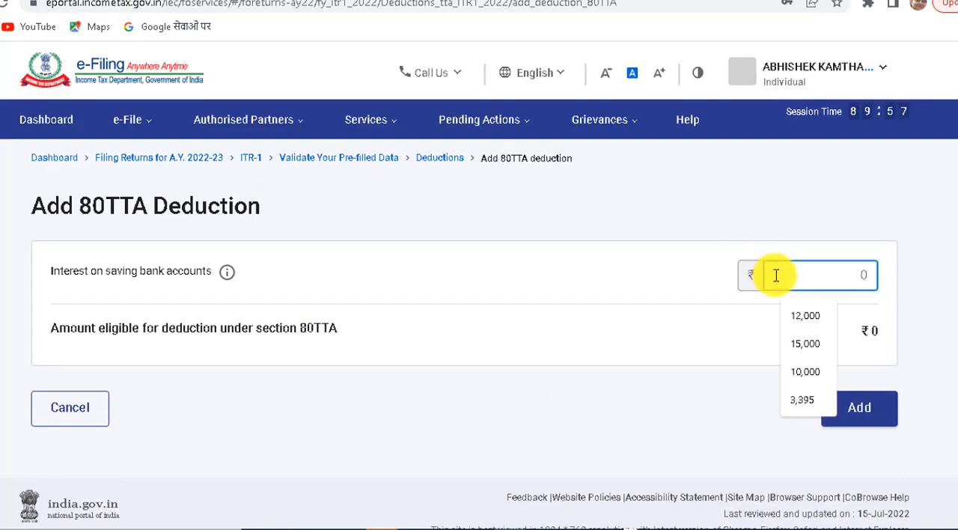
text(10,000)
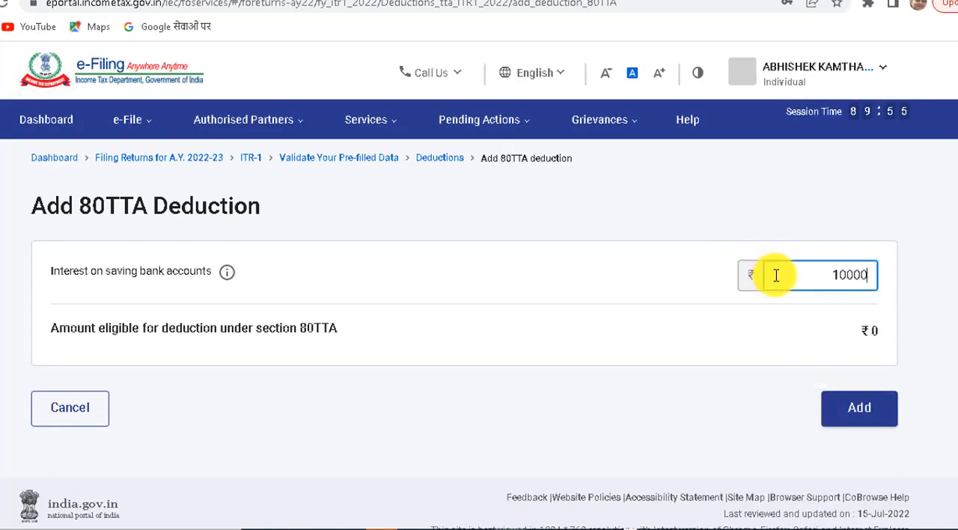
click(670, 306)
click(869, 520)
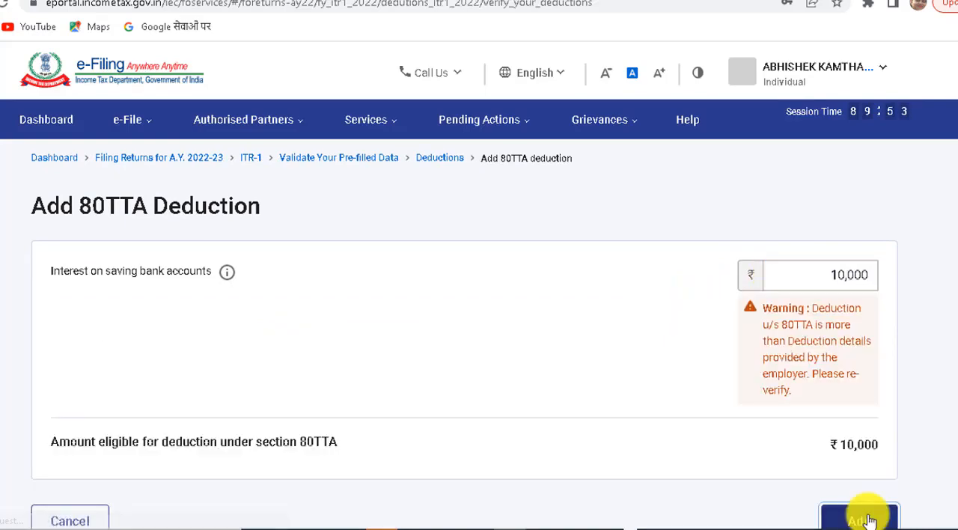
Confirm the Total Deductions section, and open and confirm the Tax Paid section.
scroll(685, 332, down, 6)
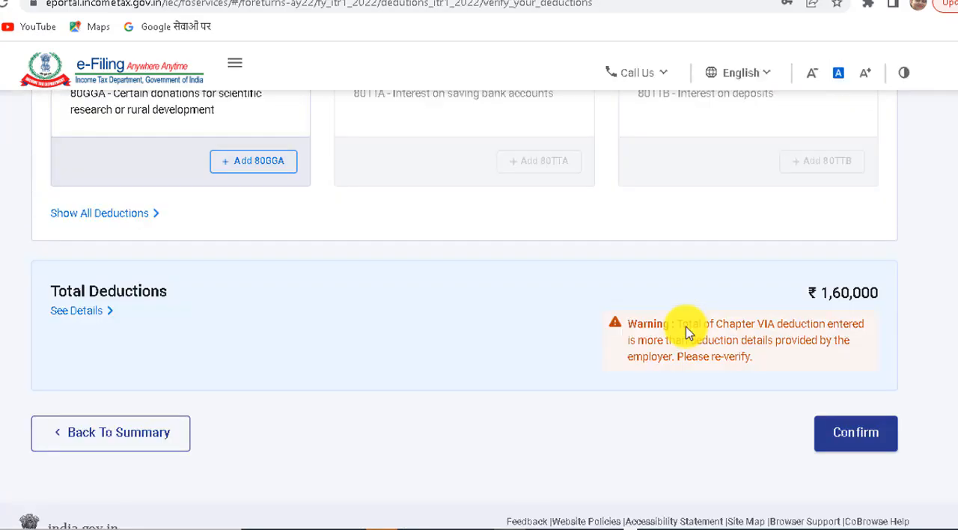
click(861, 439)
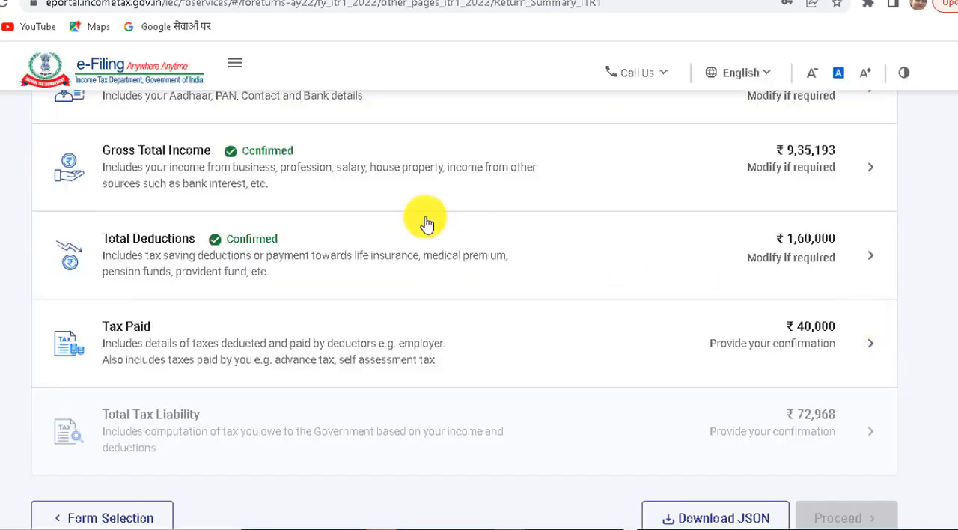
click(434, 352)
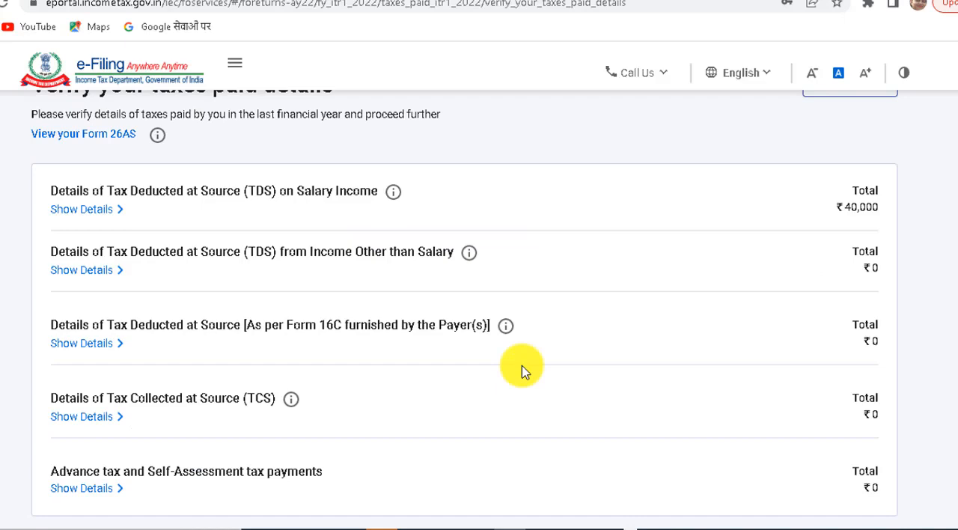
scroll(336, 438, down, 4)
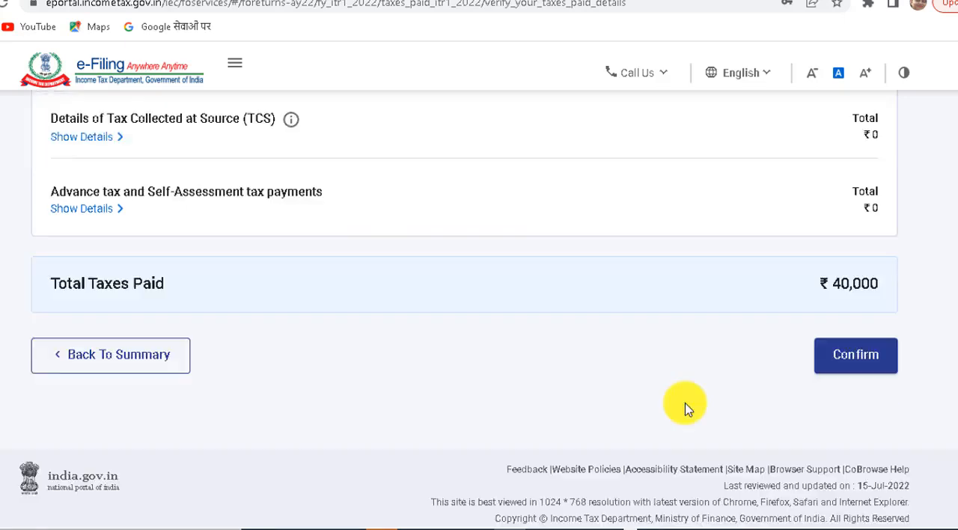
click(872, 361)
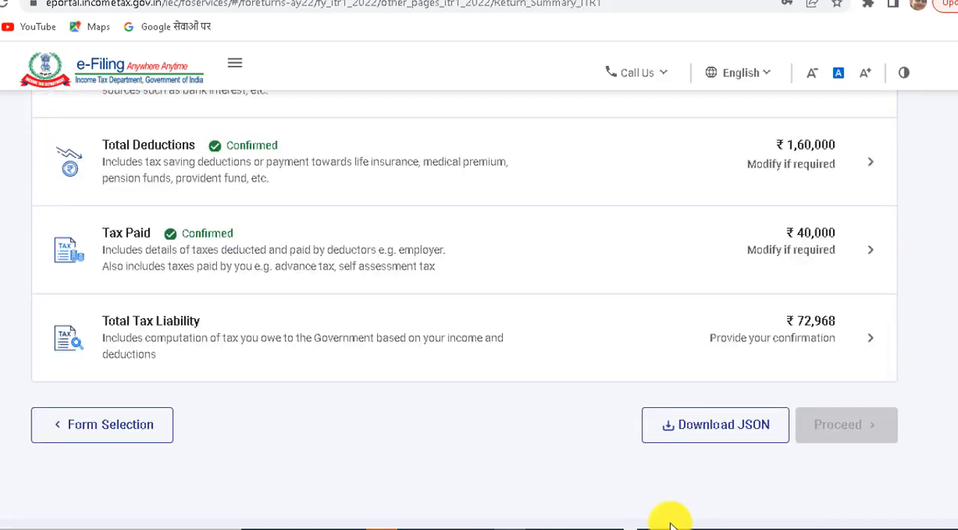
Review and confirm the Total Tax Liability computation and proceed to the tax summary.
click(432, 359)
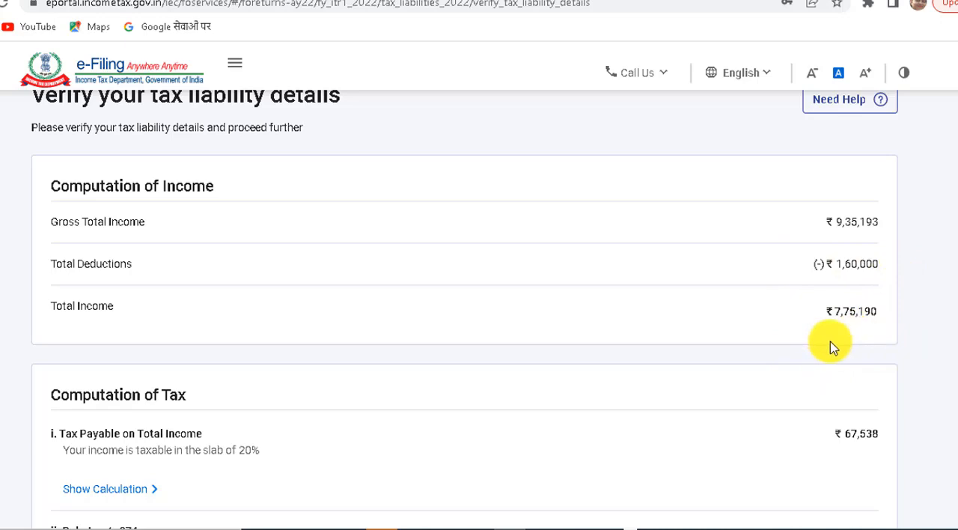
scroll(922, 320, down, 2)
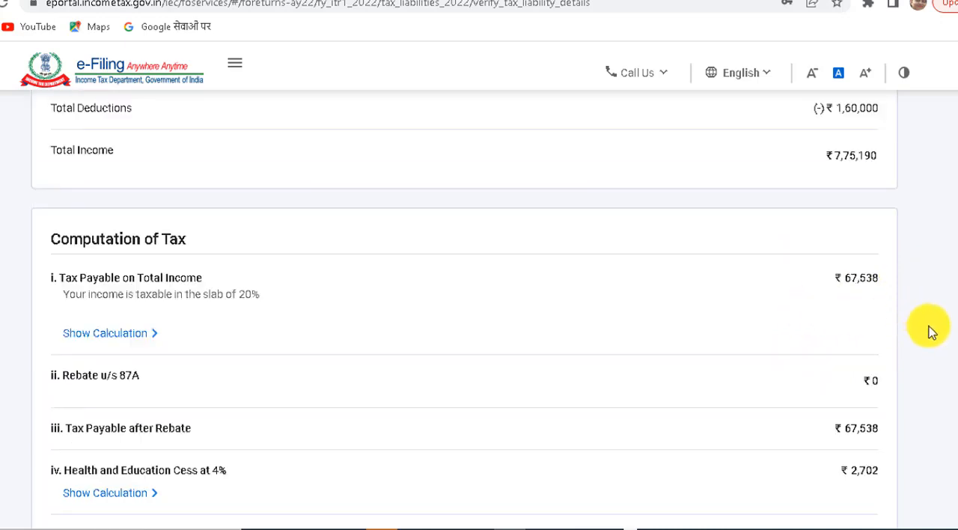
scroll(935, 348, down, 1)
scroll(891, 440, down, 8)
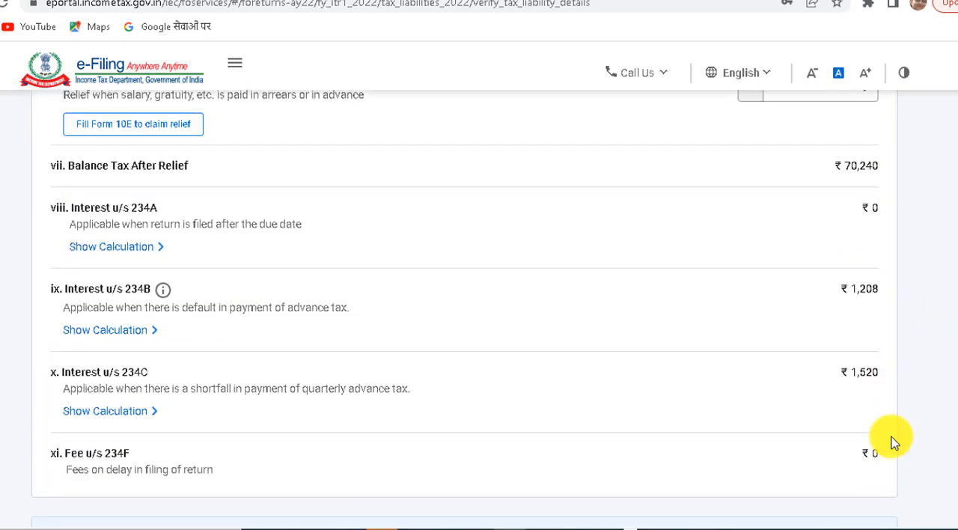
scroll(890, 442, down, 3)
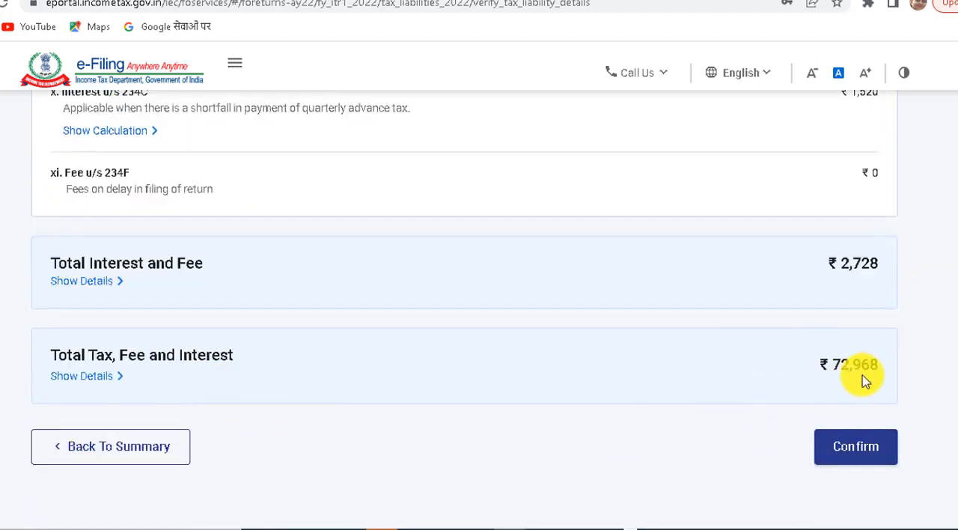
click(844, 453)
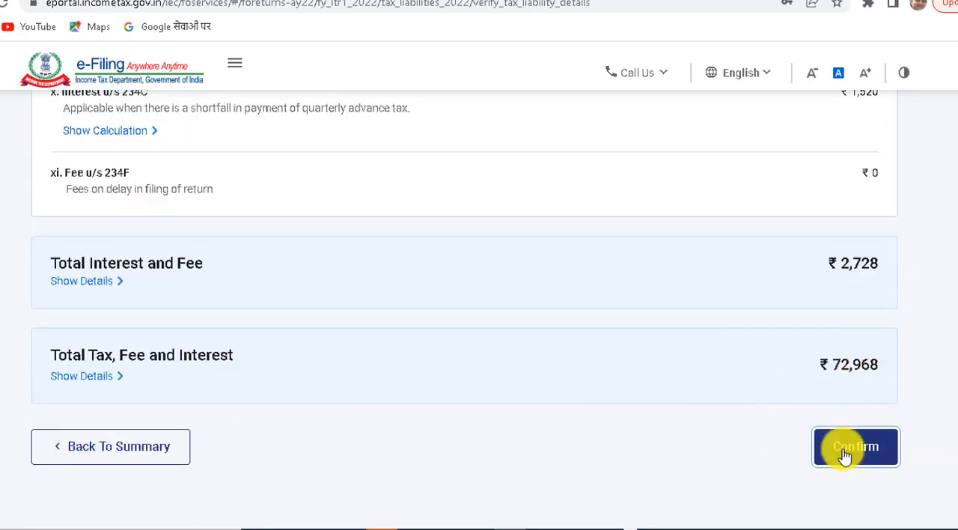
click(842, 388)
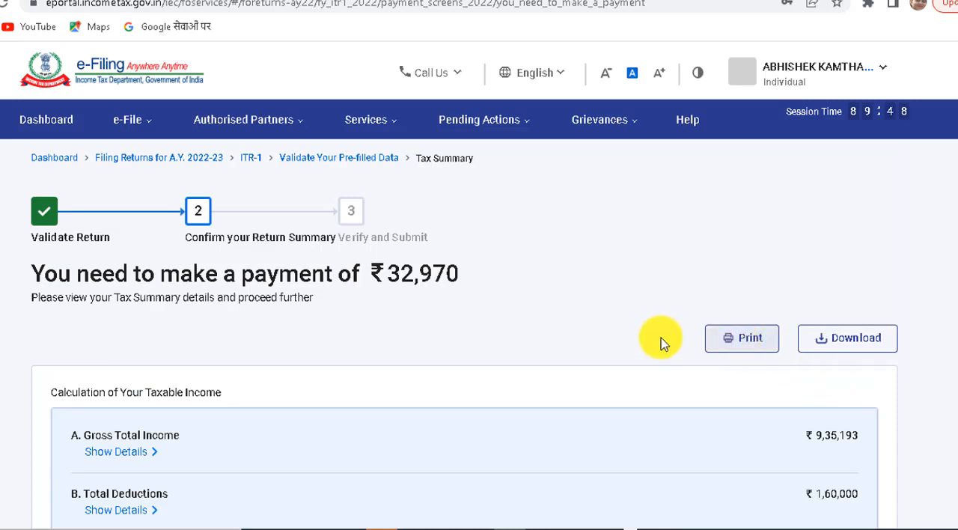
Review the taxable income, tax payable and amount payable in the tax summary, and go back to the return summary.
scroll(656, 340, down, 3)
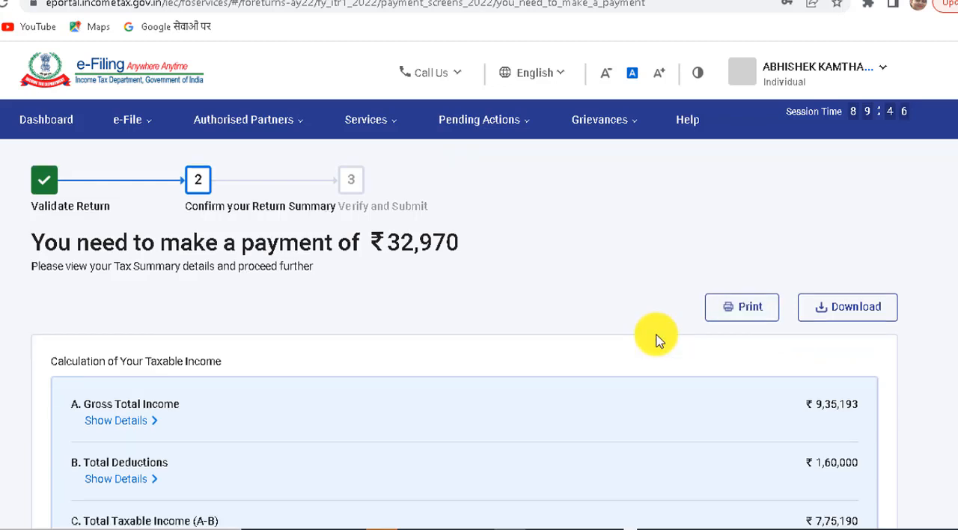
scroll(655, 341, down, 2)
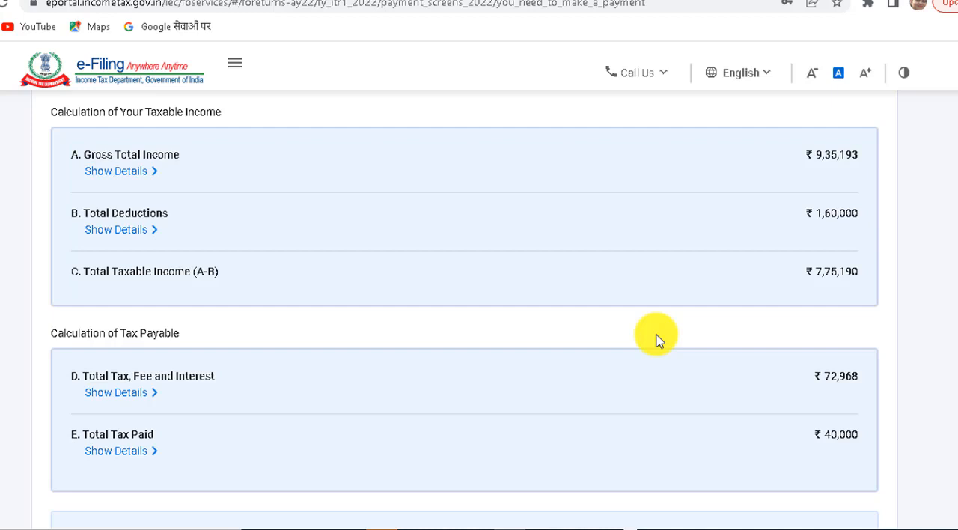
scroll(655, 339, down, 3)
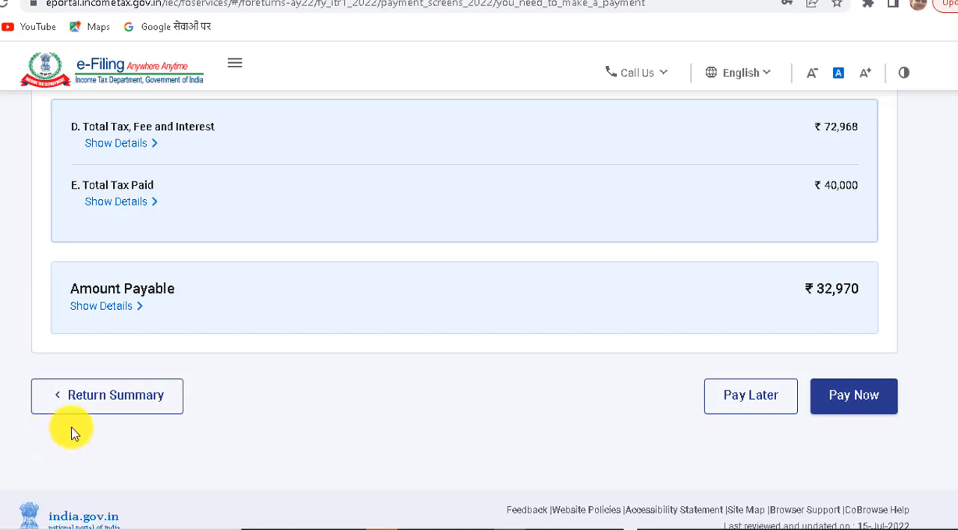
click(102, 406)
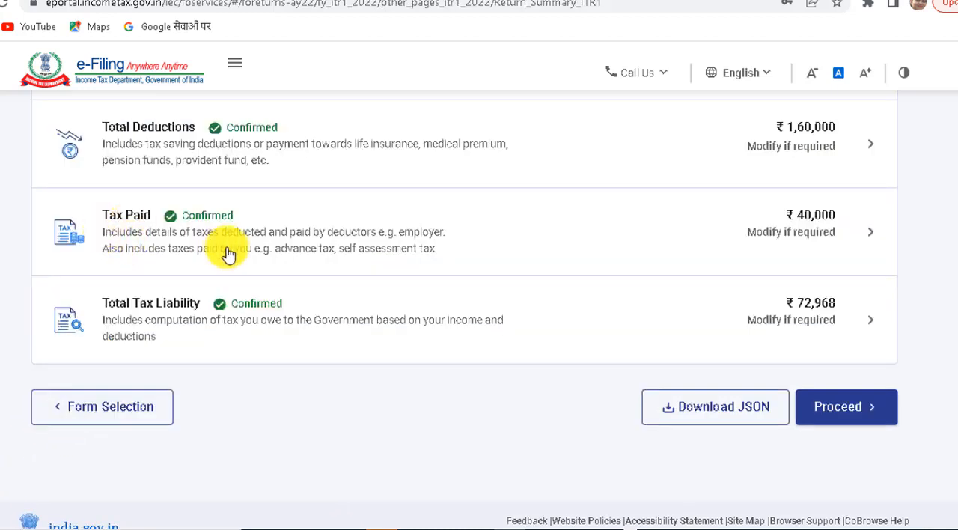
Look at the entry form for advance and self-assessment tax under Tax Paid, cancel it and reconfirm the section.
click(240, 234)
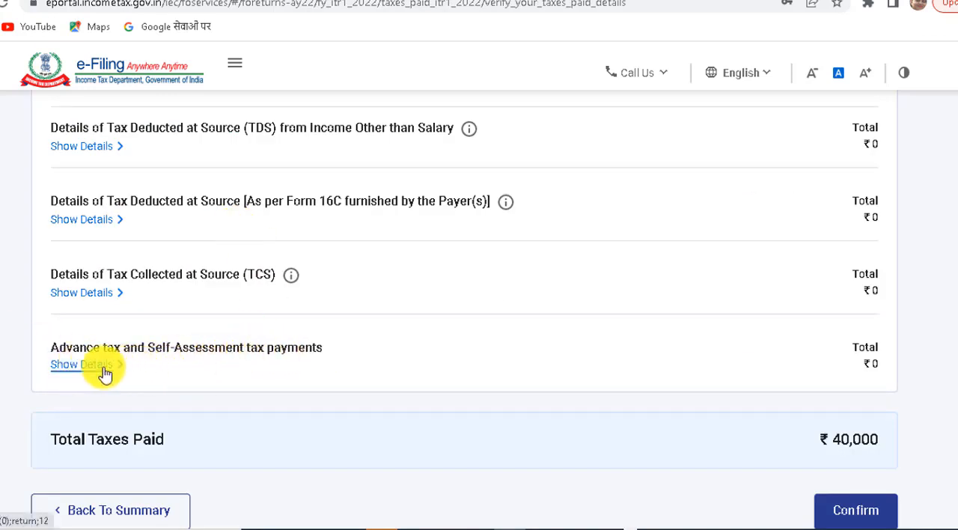
click(82, 364)
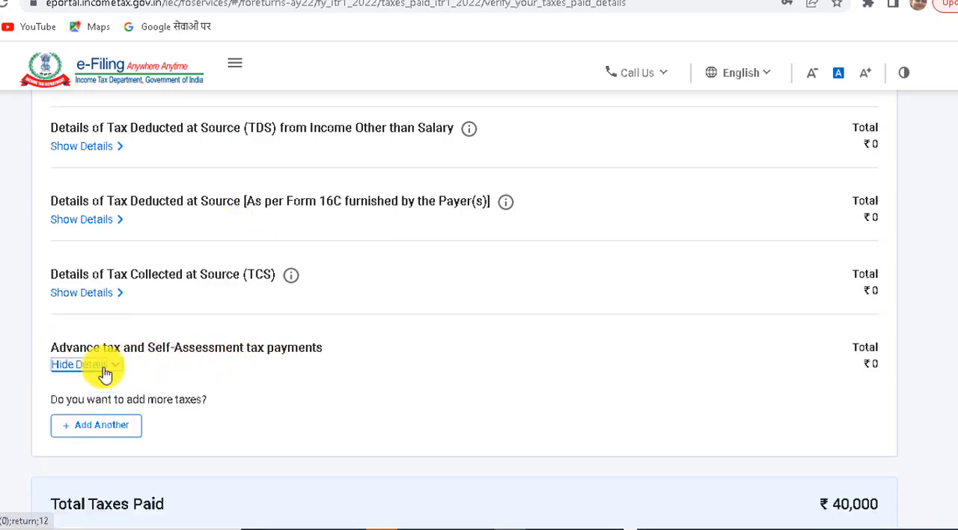
click(100, 426)
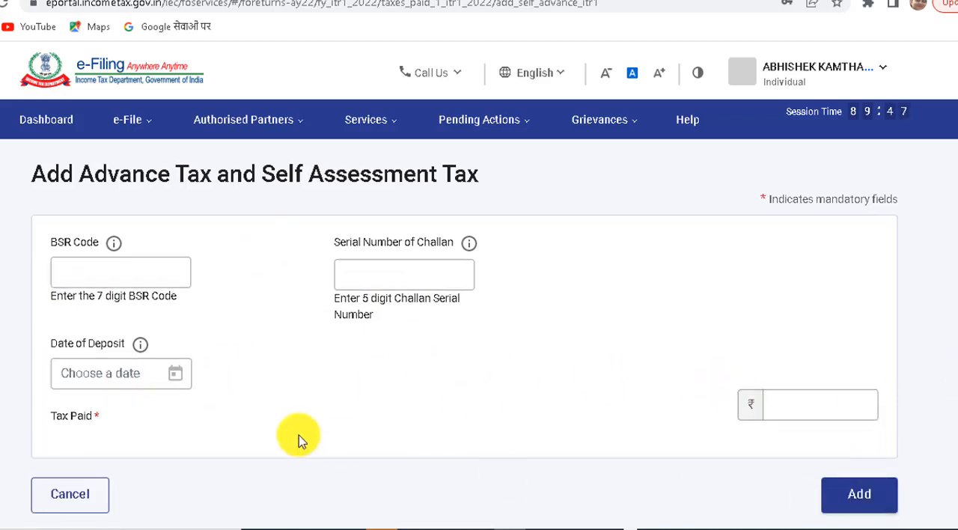
click(88, 508)
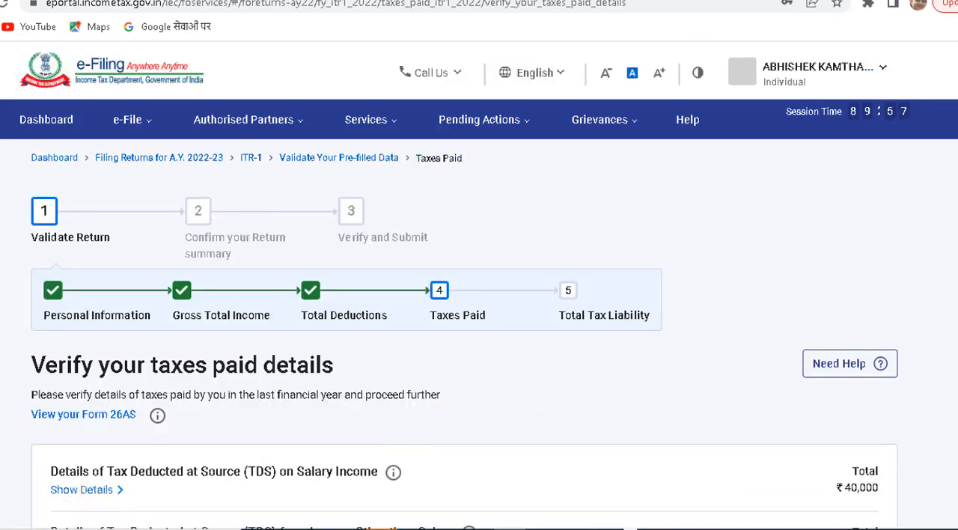
scroll(479, 300, down, 10)
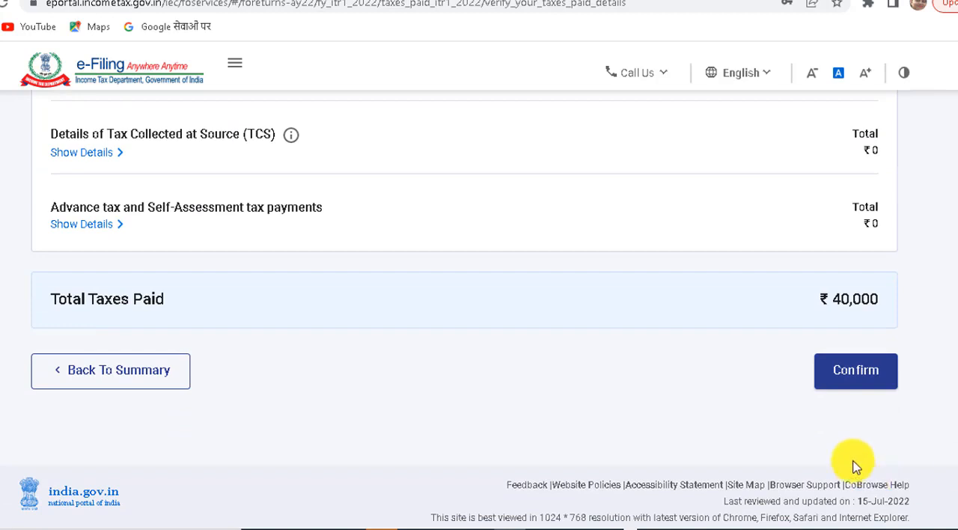
click(864, 378)
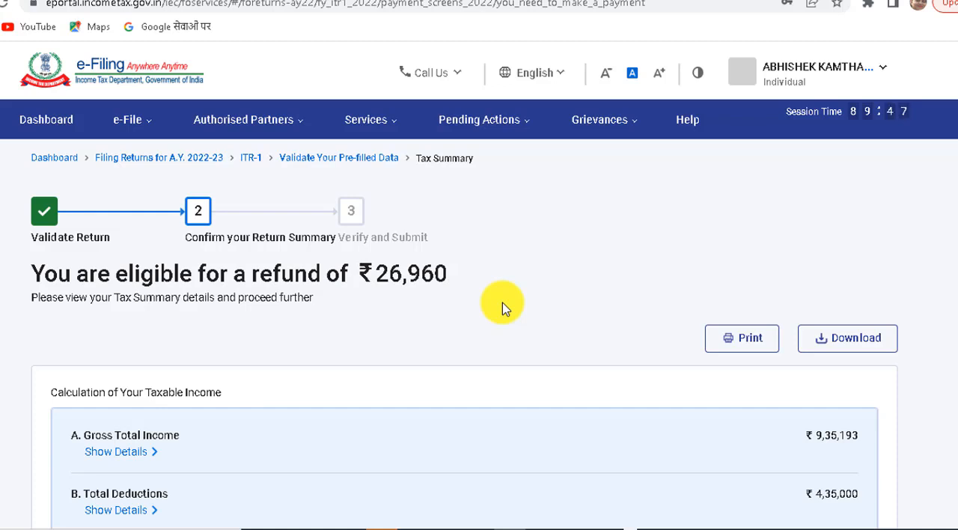
Proceed from the tax summary to Preview and Submit, accept the solemn declaration and open the full return preview.
scroll(503, 307, down, 7)
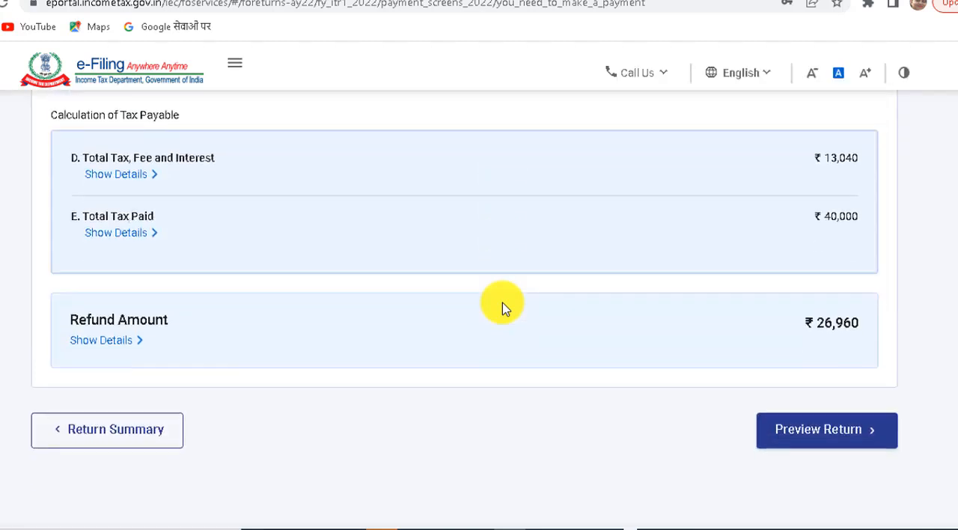
click(799, 429)
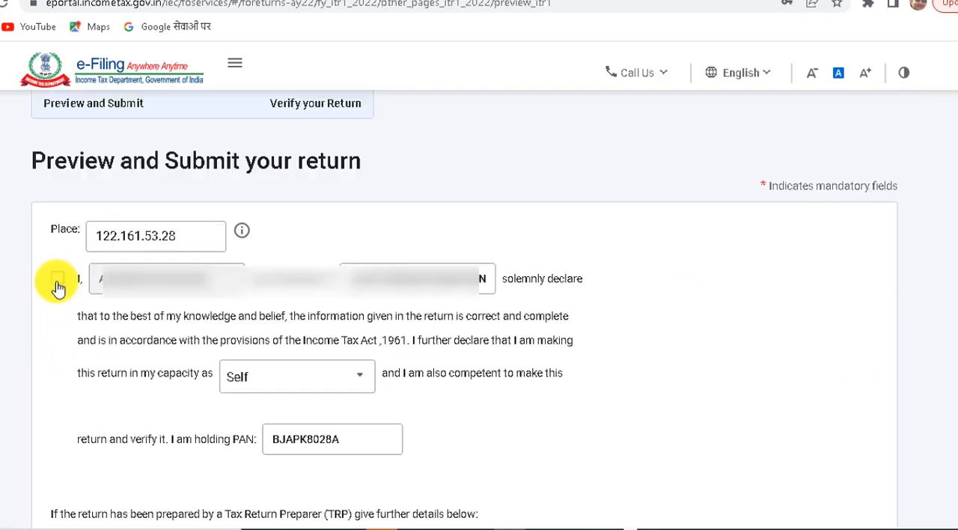
click(58, 287)
scroll(801, 471, down, 4)
click(805, 472)
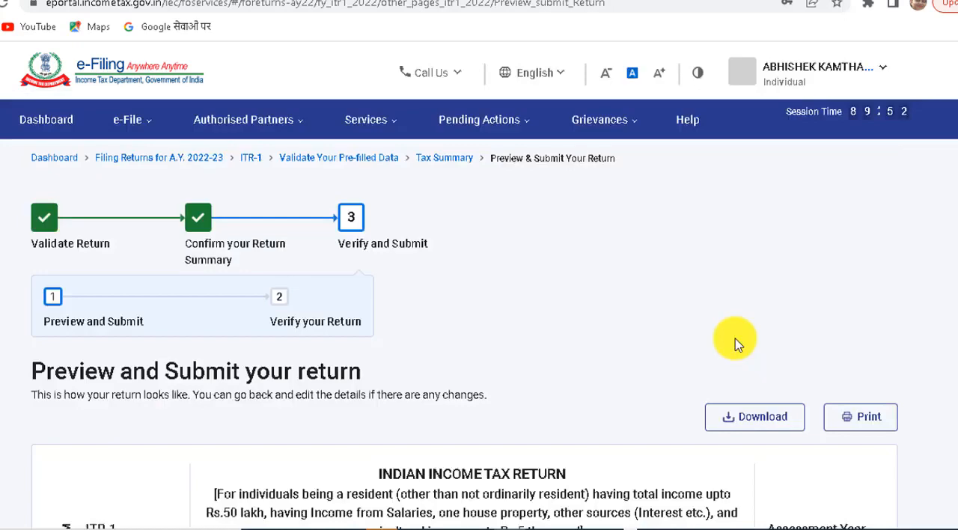
Review the previewed ITR-1 form through to its verification section, and run the validation to check its results.
scroll(734, 342, down, 10)
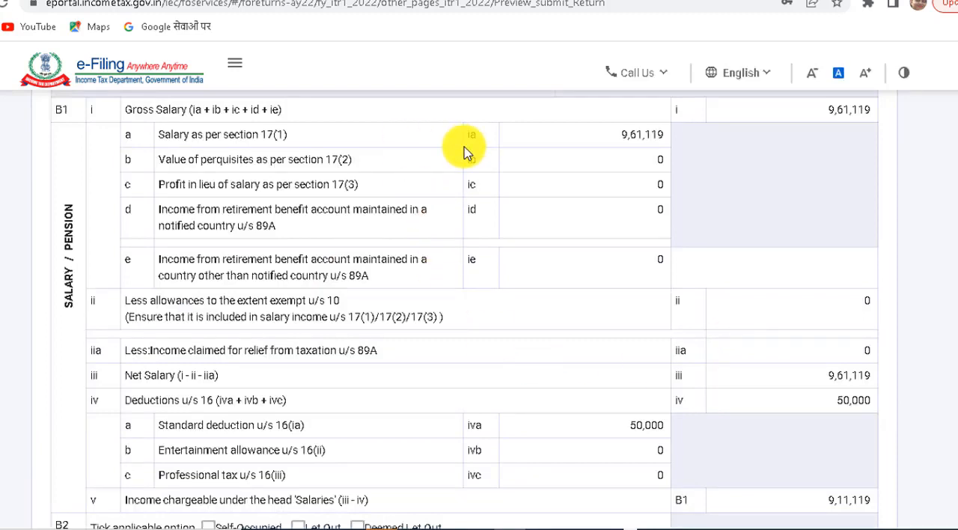
scroll(718, 262, down, 15)
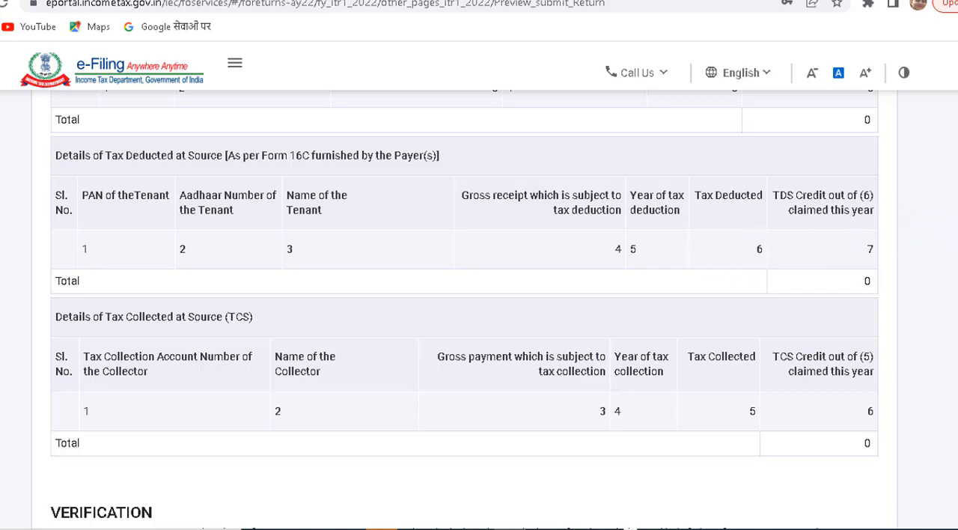
scroll(464, 310, down, 6)
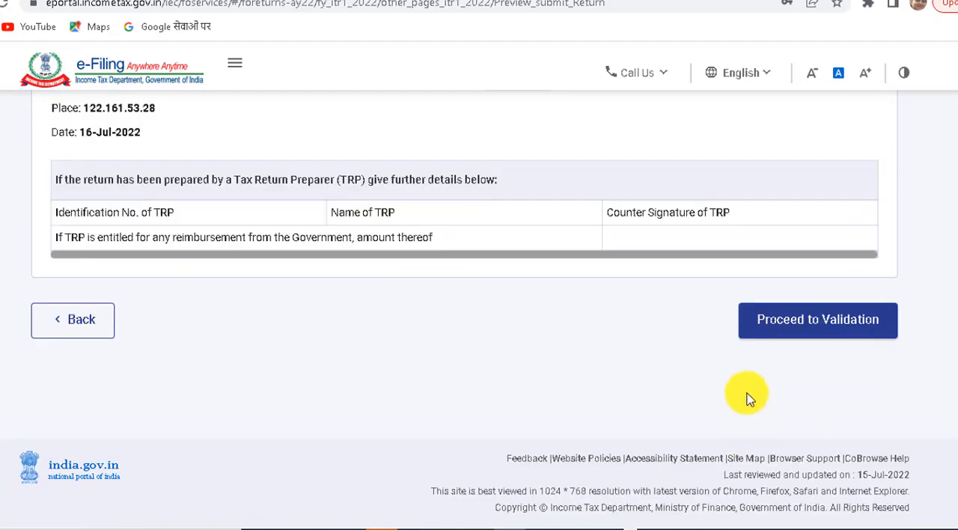
click(807, 321)
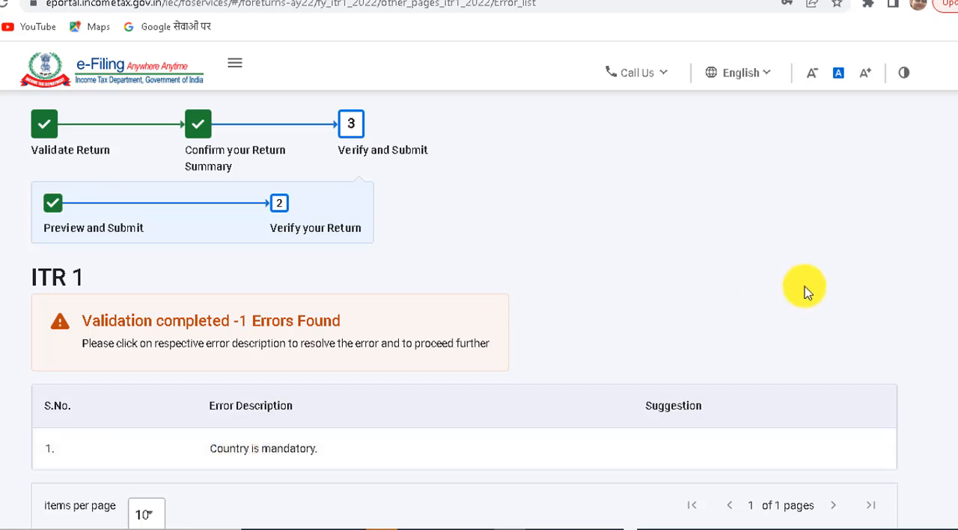
scroll(833, 517, down, 2)
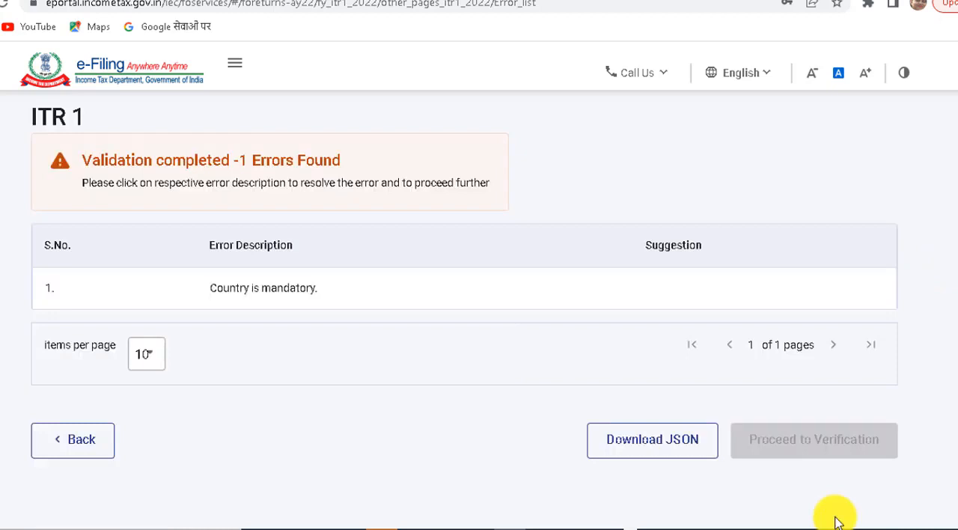